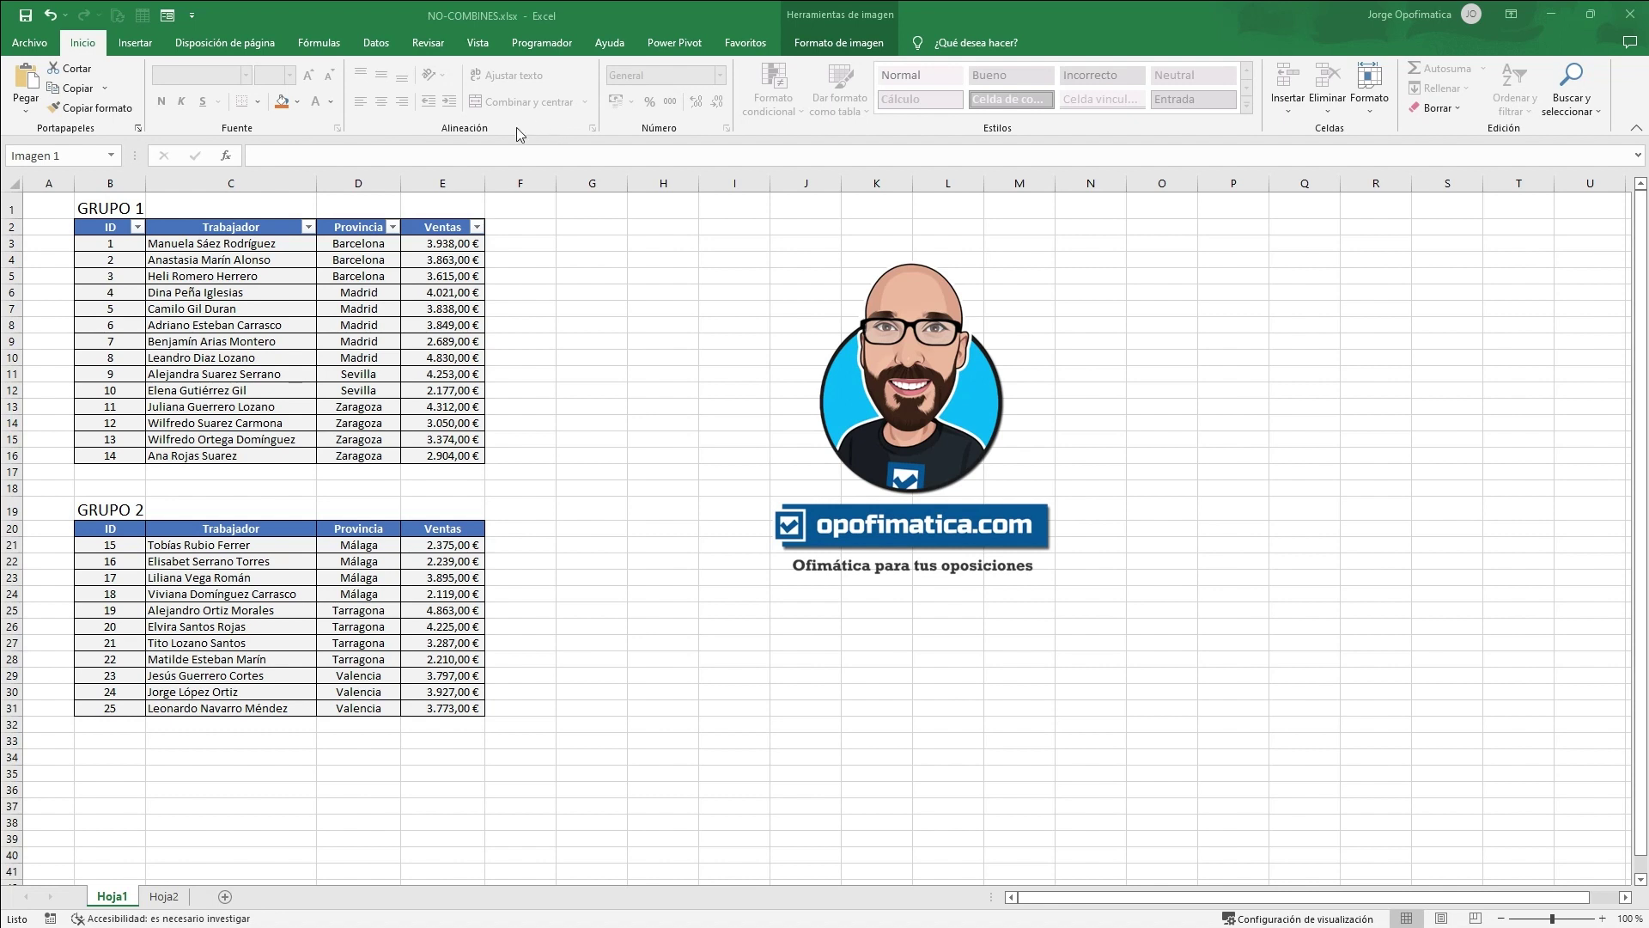
# Merge B1:E1 and centre GRUPO 1, briefly trying left and right alignment before re-centring.
pyautogui.moveTo(110, 211); pyautogui.dragTo(429, 211)
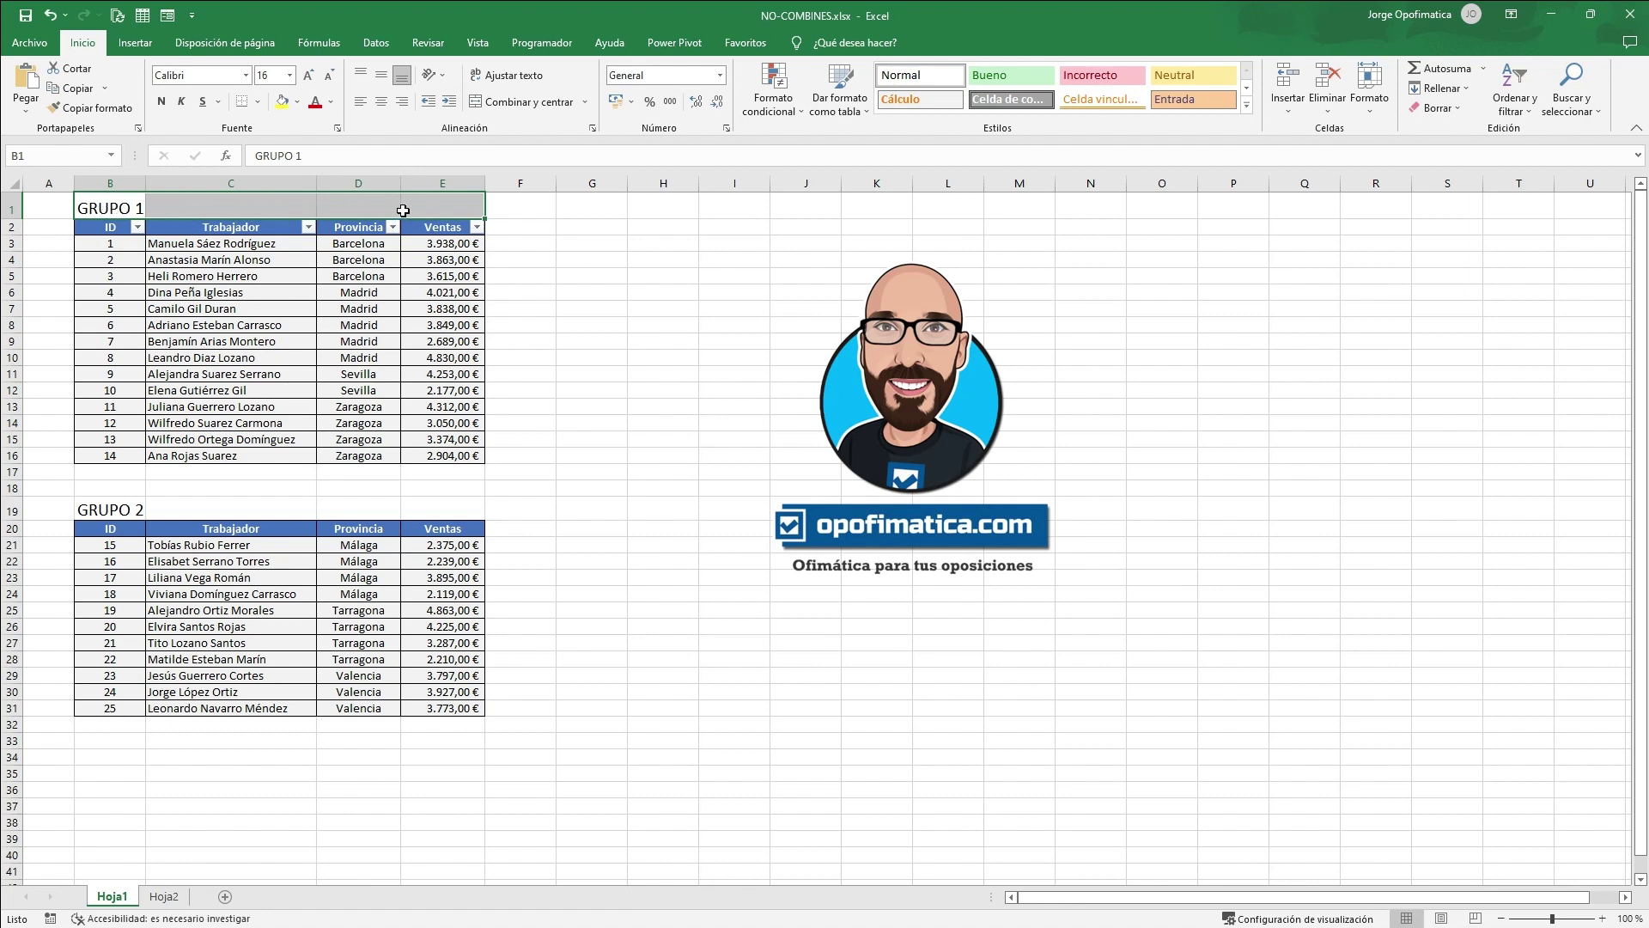
pyautogui.click(526, 105)
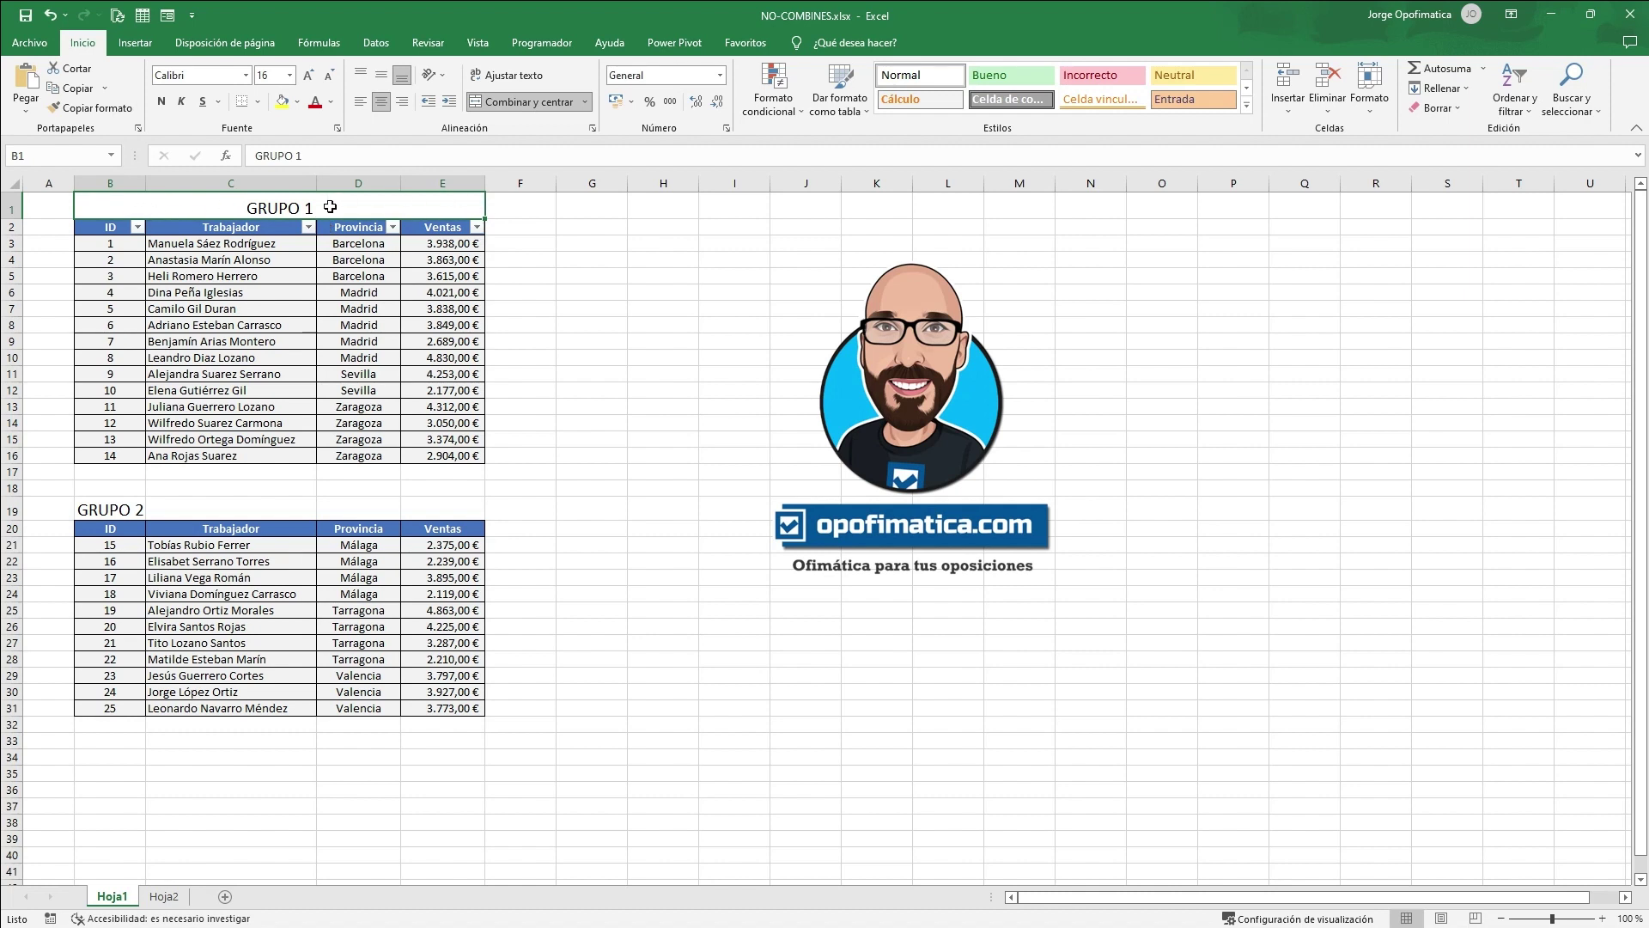
pyautogui.click(359, 103)
pyautogui.click(381, 102)
pyautogui.click(402, 103)
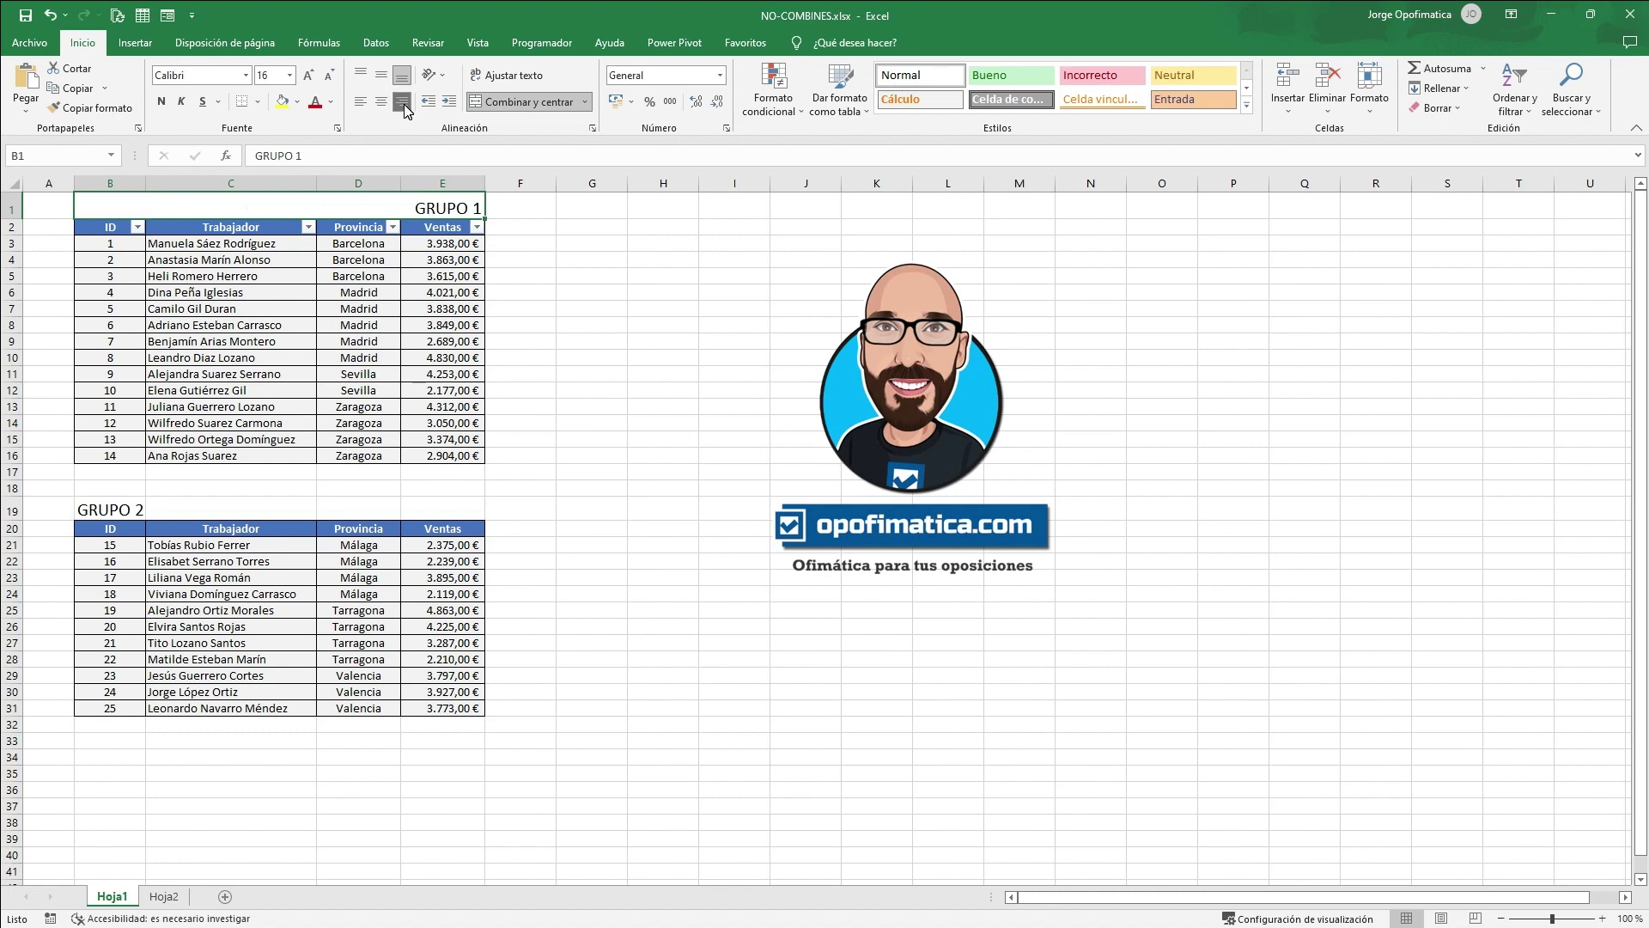
pyautogui.click(380, 102)
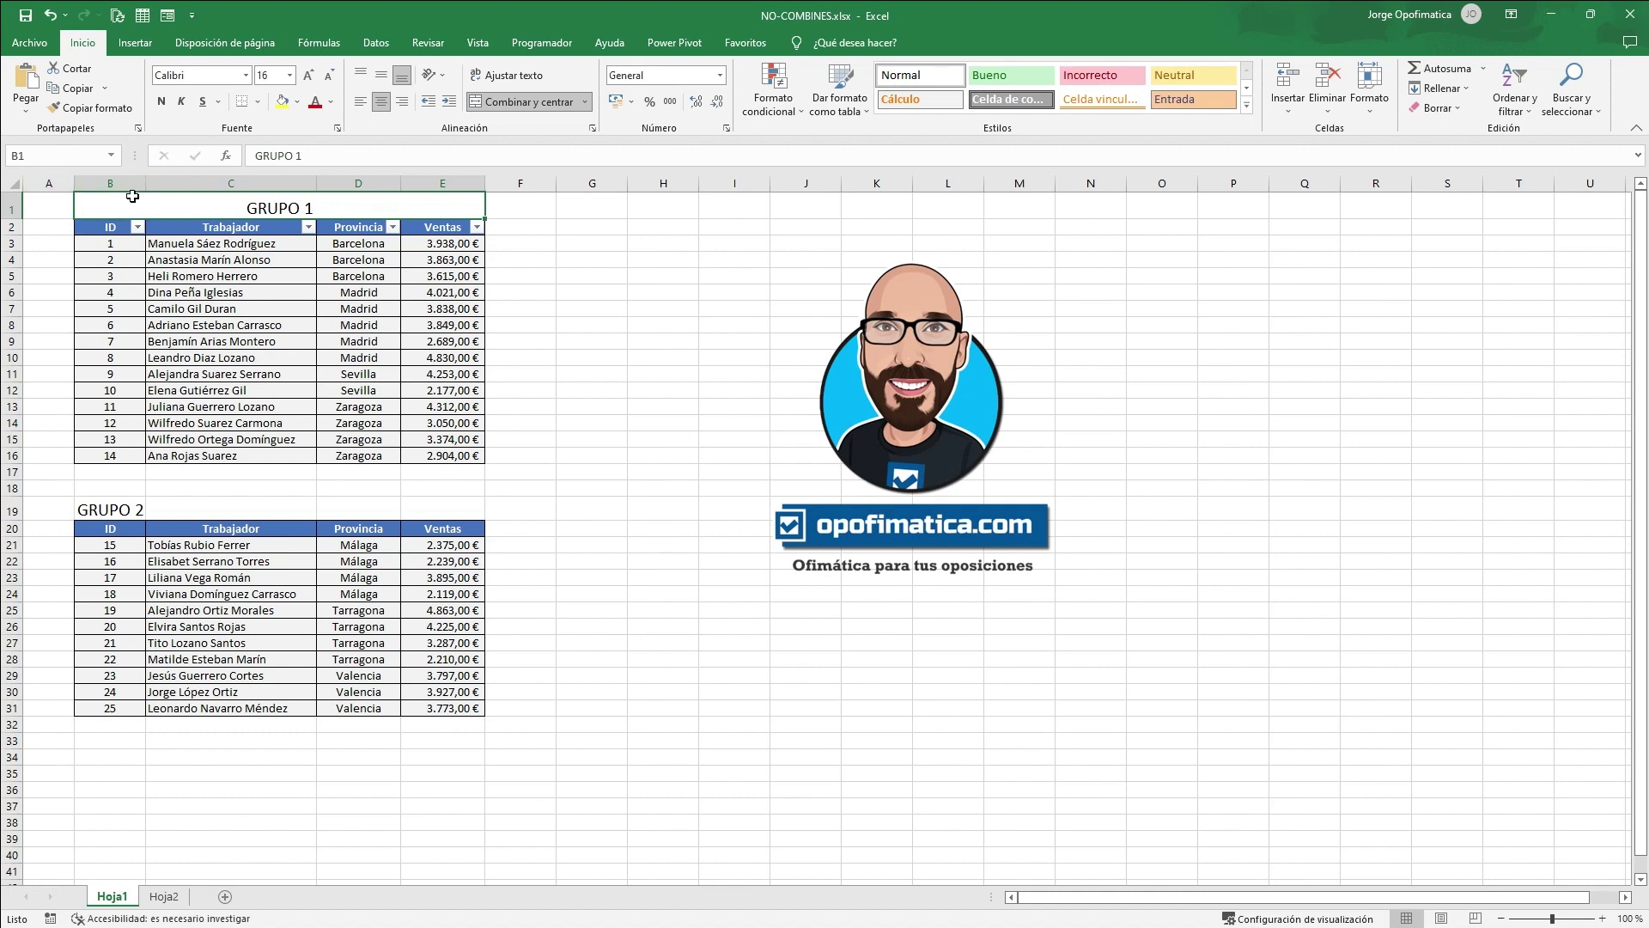
# Merge and centre B19:E19 for the GRUPO 2 title, then move down from cell G10.
pyautogui.moveTo(86, 509); pyautogui.dragTo(468, 509)
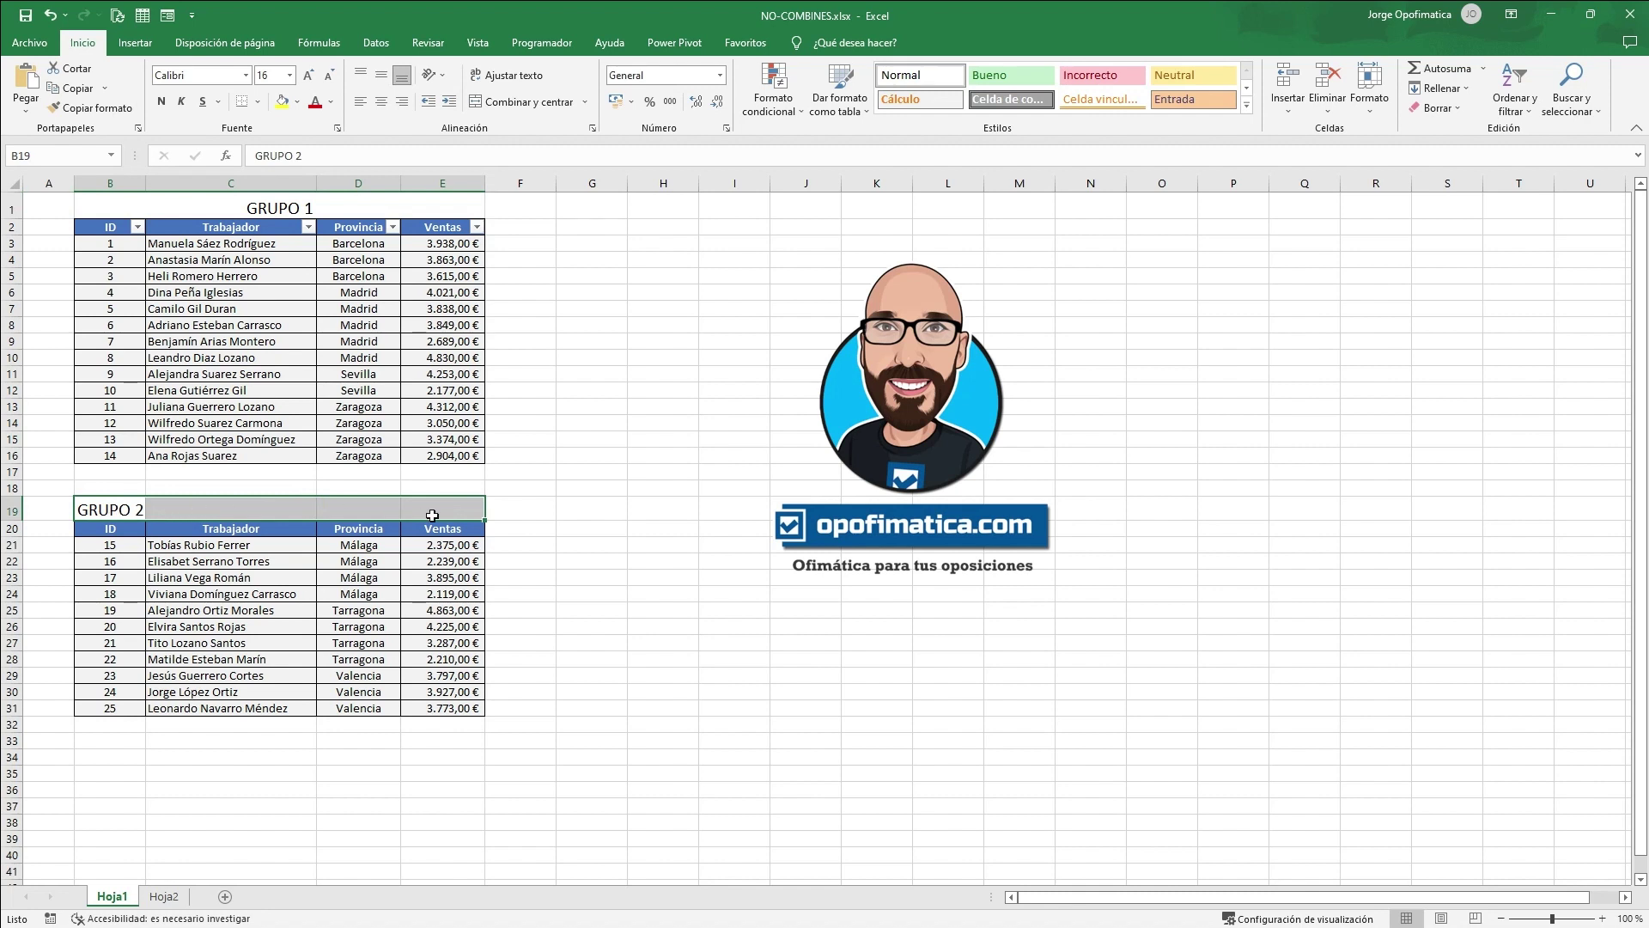
pyautogui.click(527, 102)
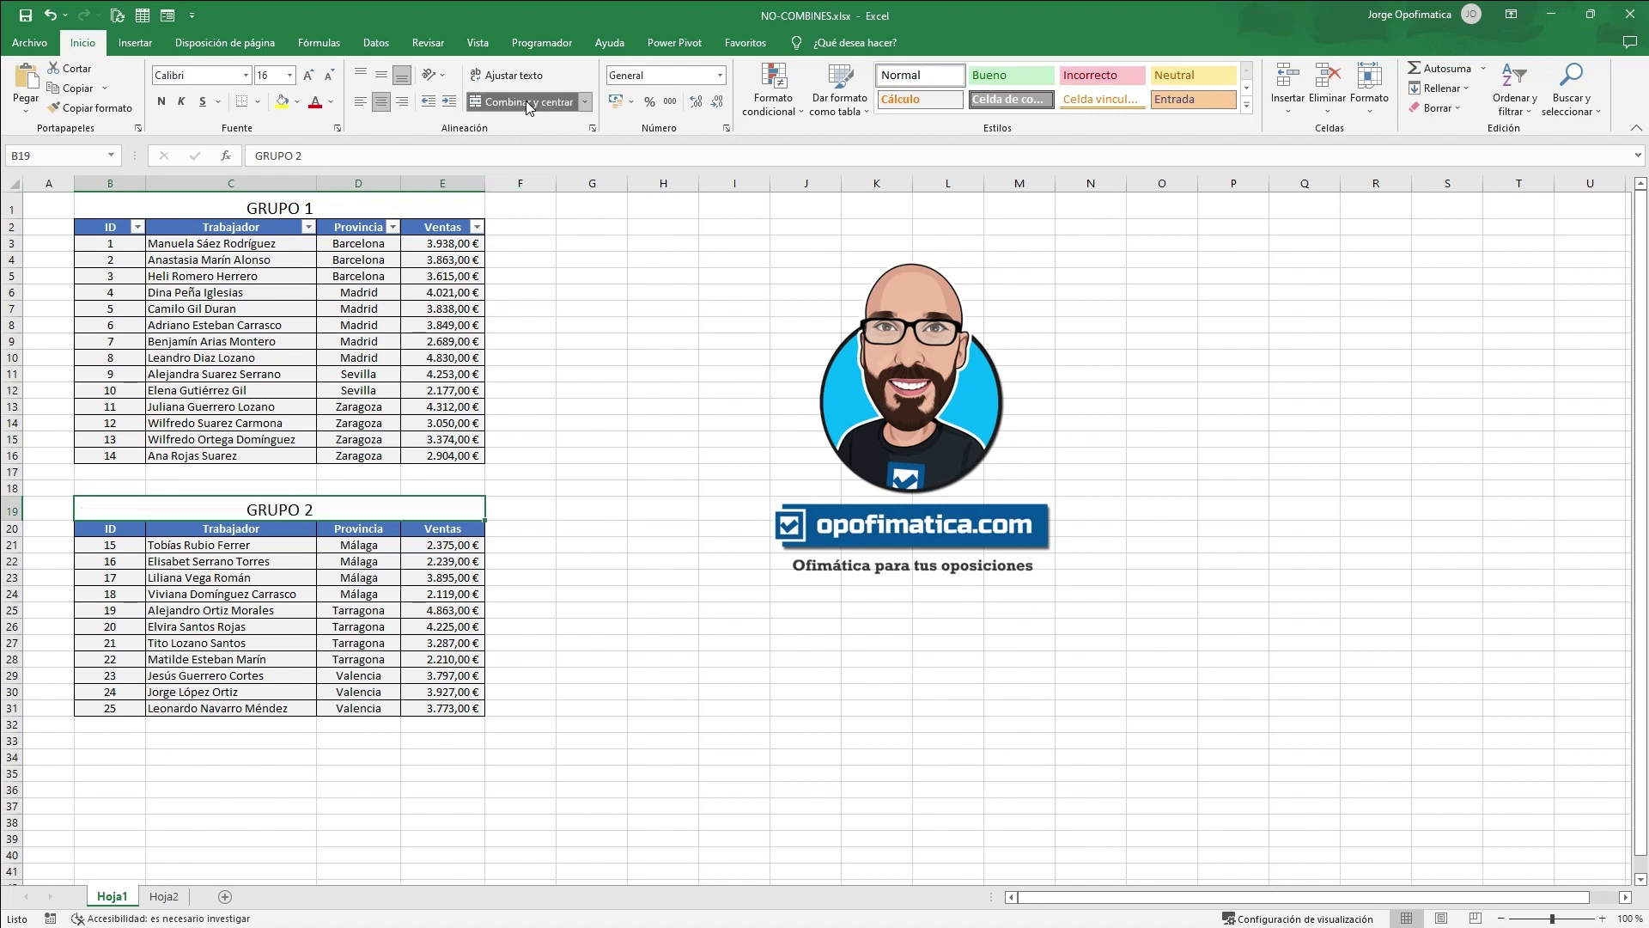
pyautogui.click(595, 356)
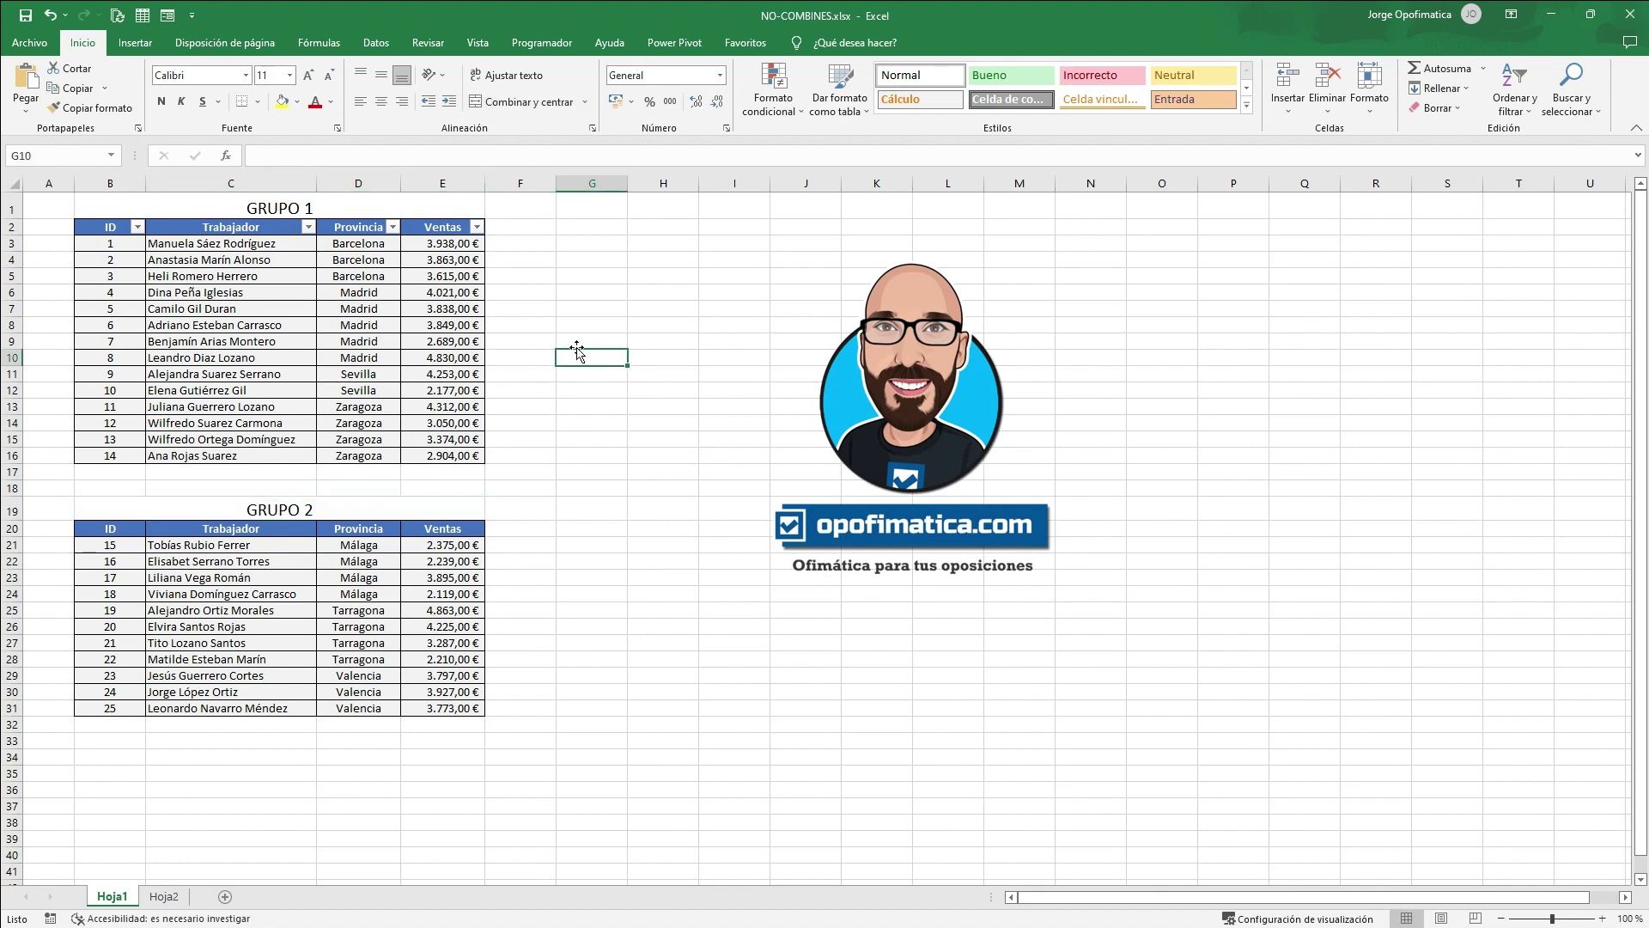
pyautogui.press('Down')
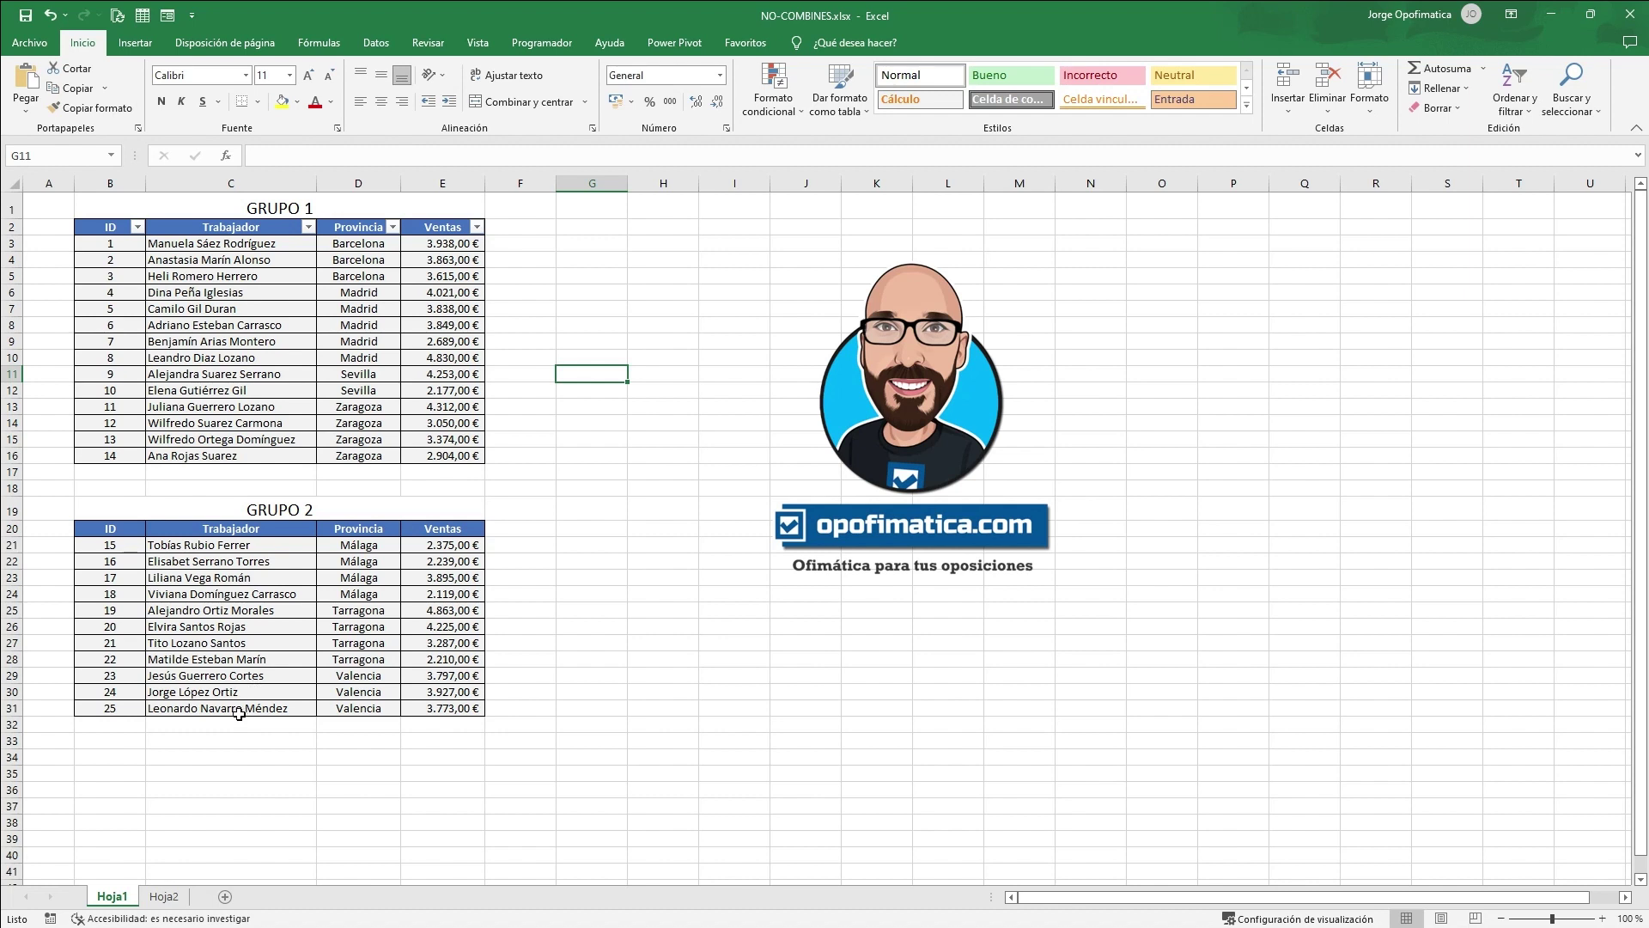
pyautogui.moveTo(242, 712); pyautogui.dragTo(260, 236)
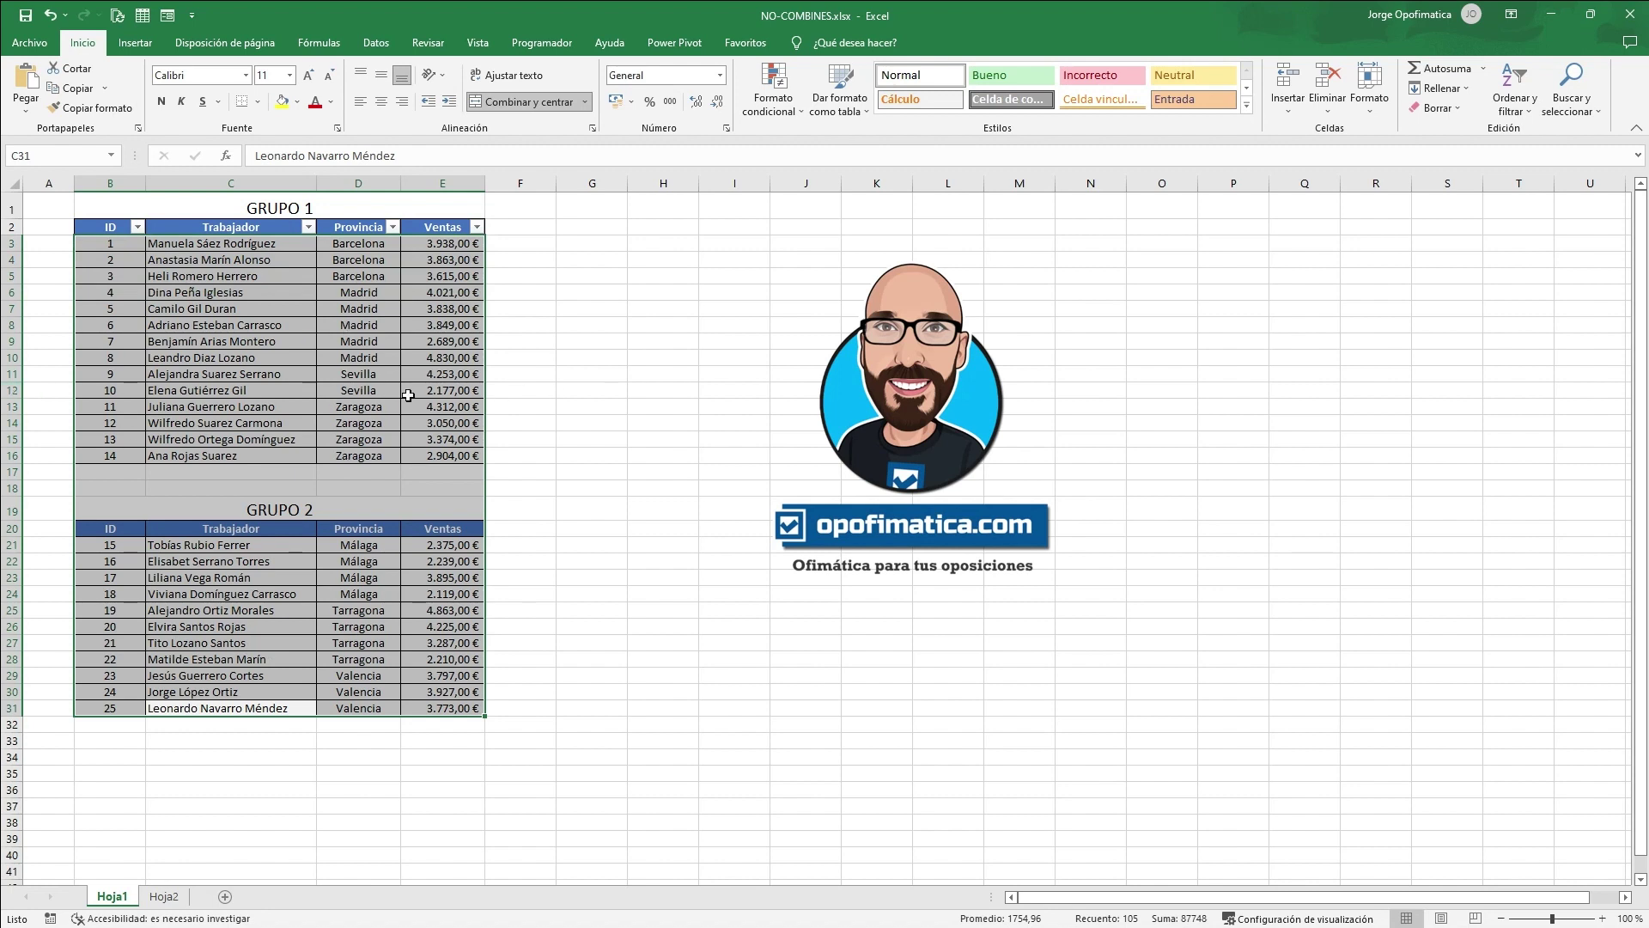
pyautogui.click(219, 659)
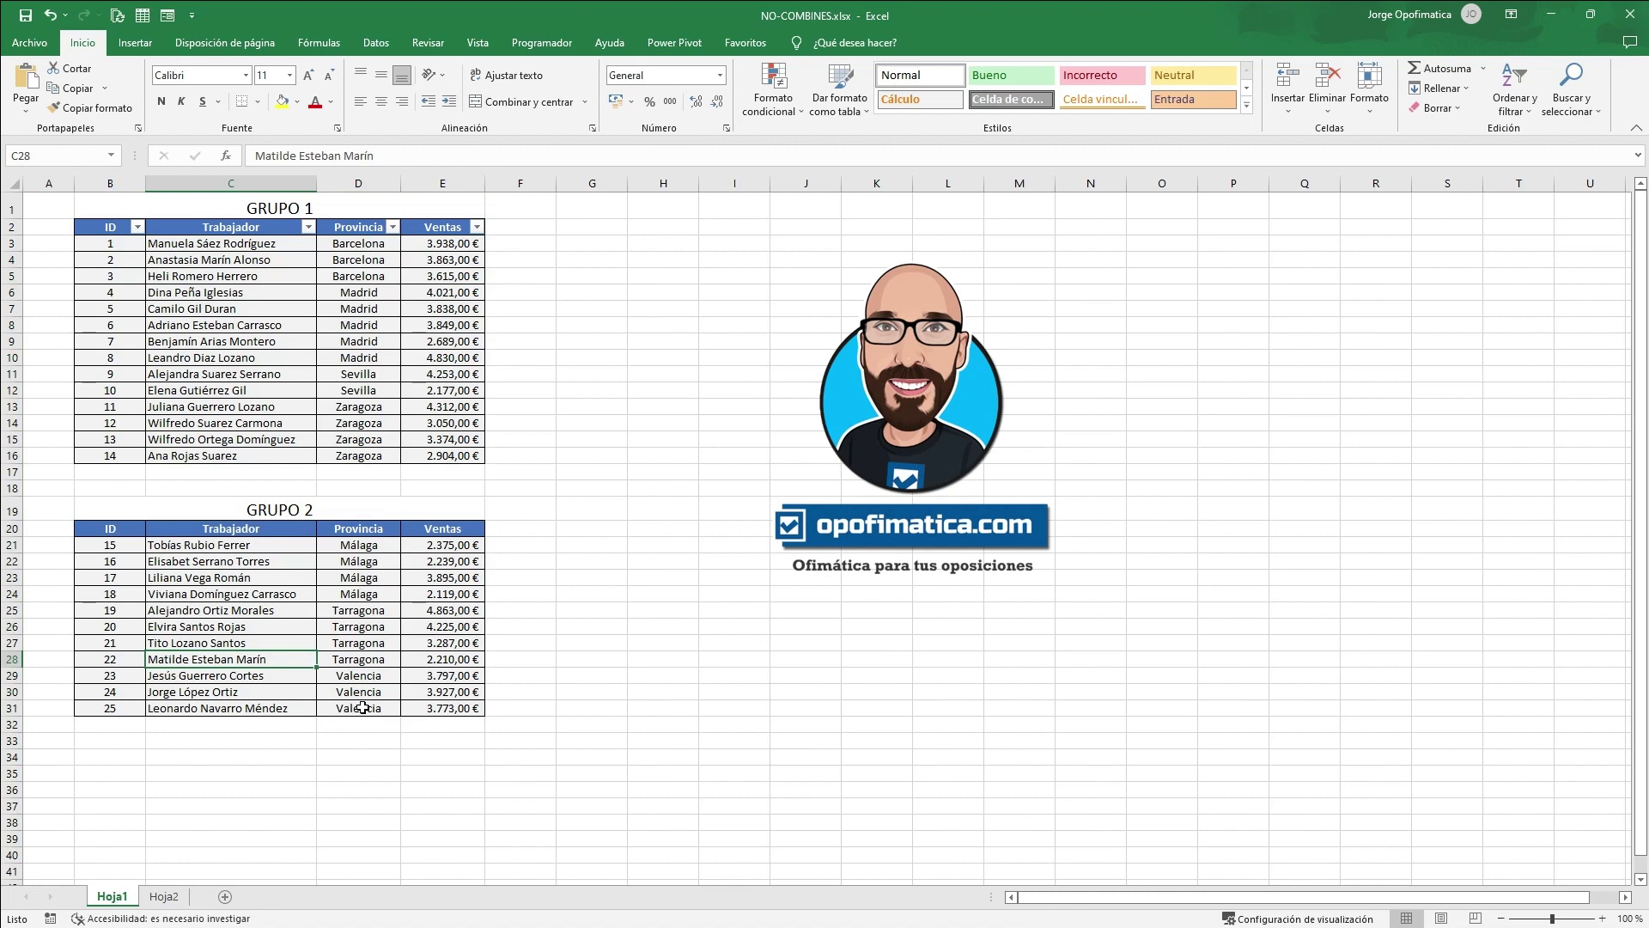
pyautogui.moveTo(366, 706); pyautogui.dragTo(365, 517)
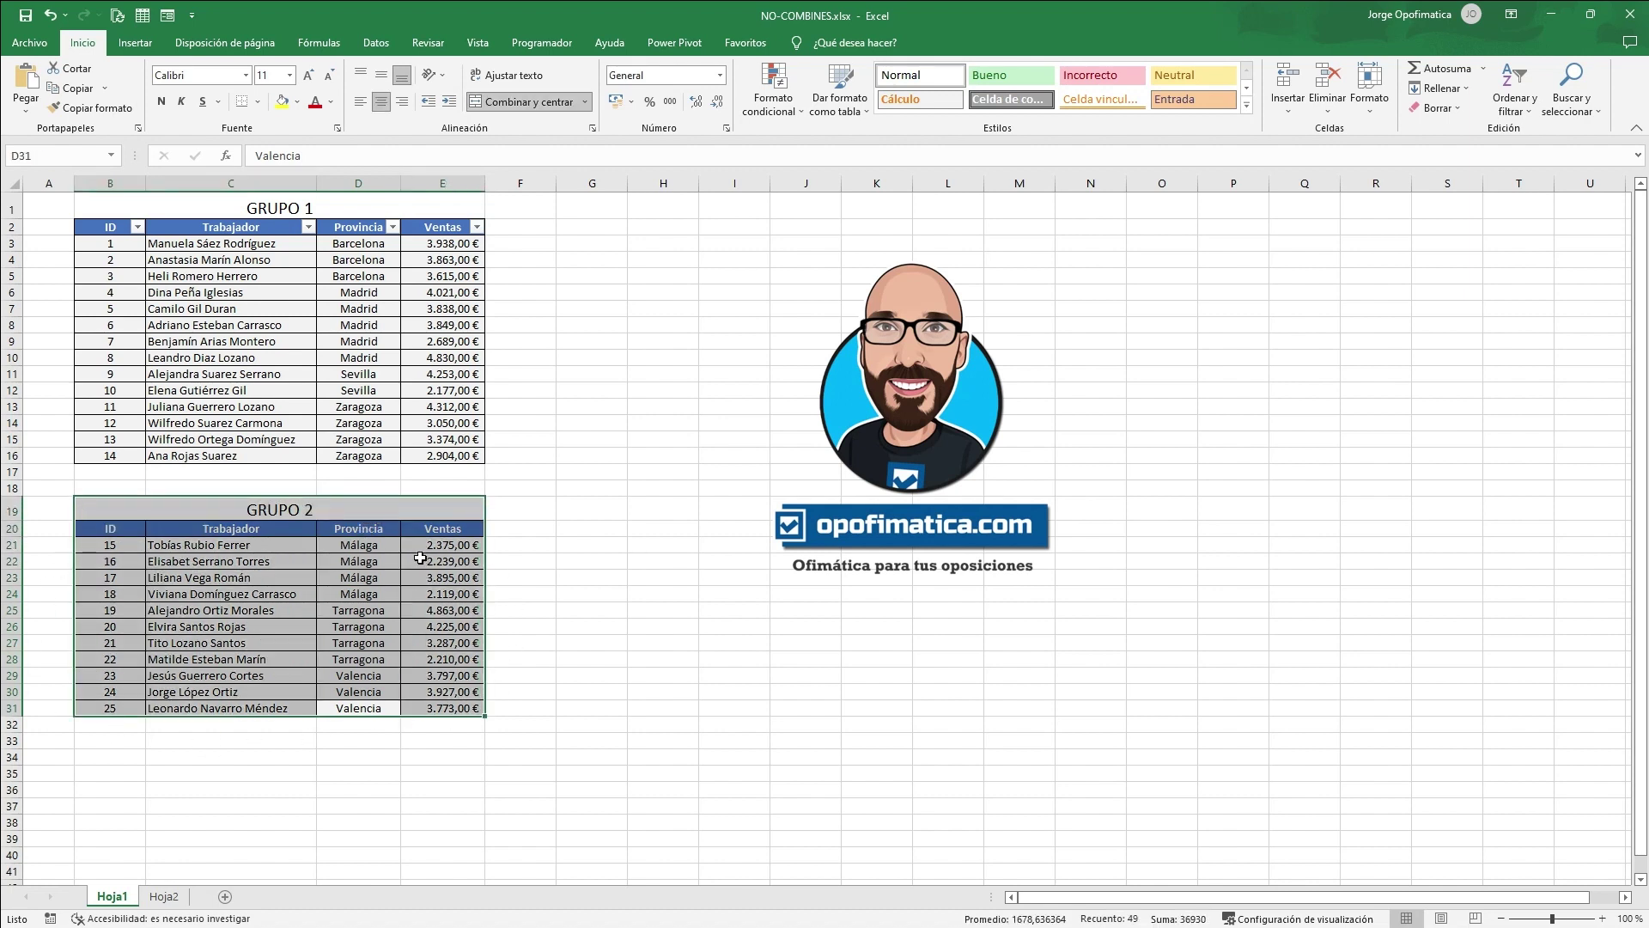
pyautogui.moveTo(364, 230); pyautogui.dragTo(347, 626)
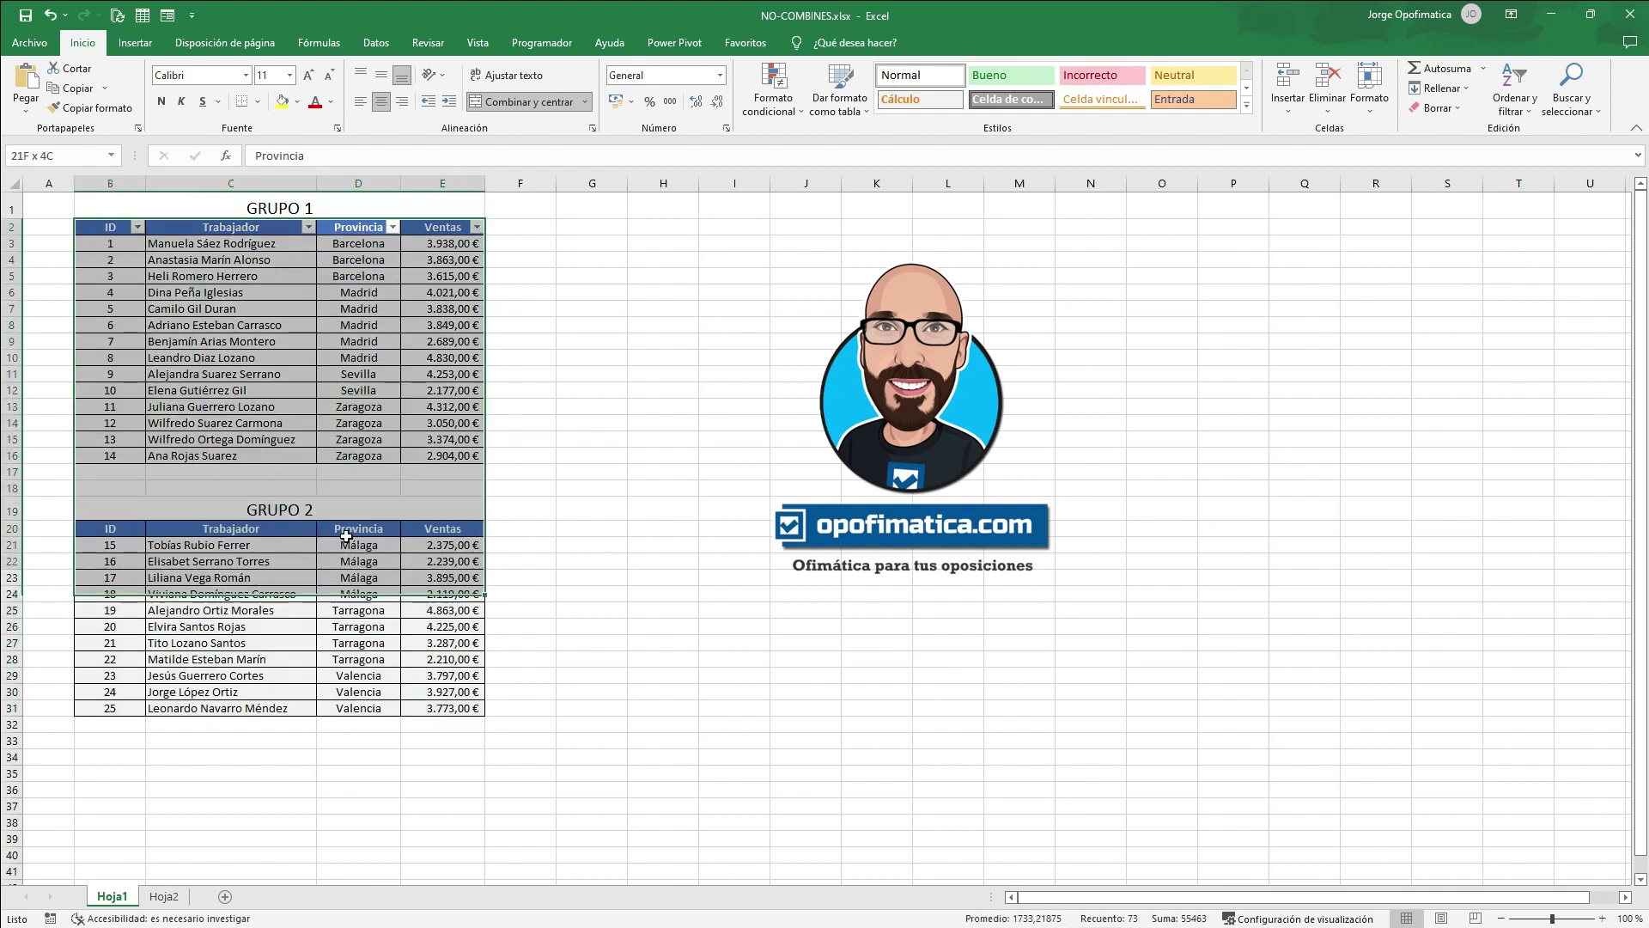
pyautogui.moveTo(347, 626); pyautogui.dragTo(358, 528)
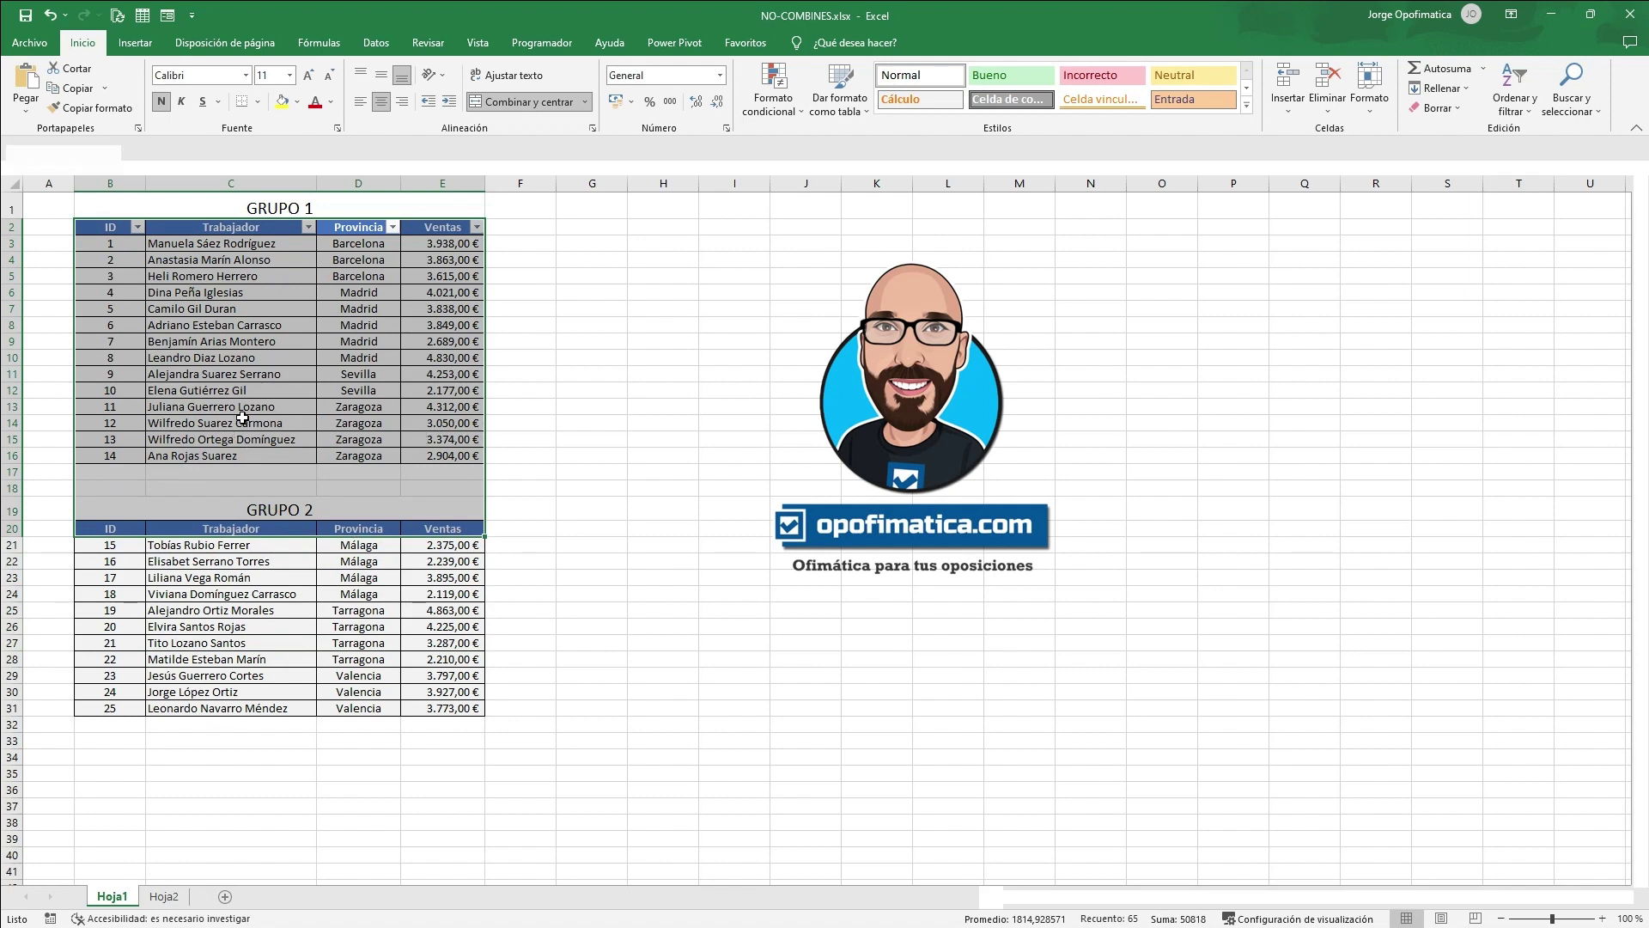
pyautogui.click(357, 558)
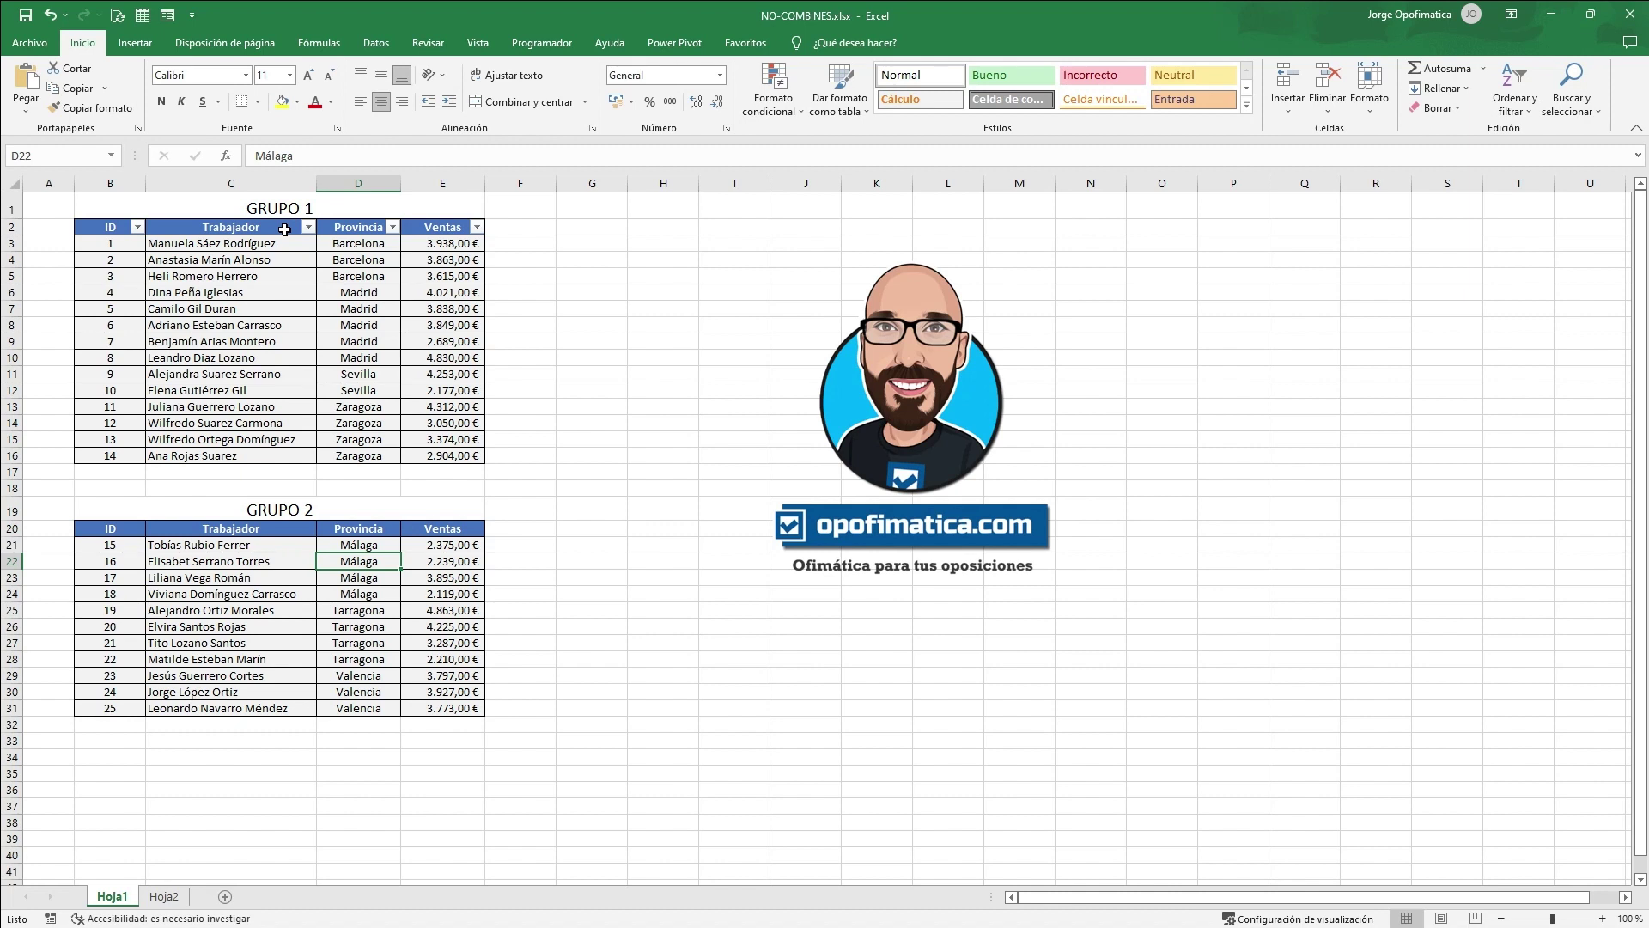
# Apply Centrar en la selección in Formato de celdas, then undo the title merges with Ctrl+Z.
pyautogui.click(594, 129)
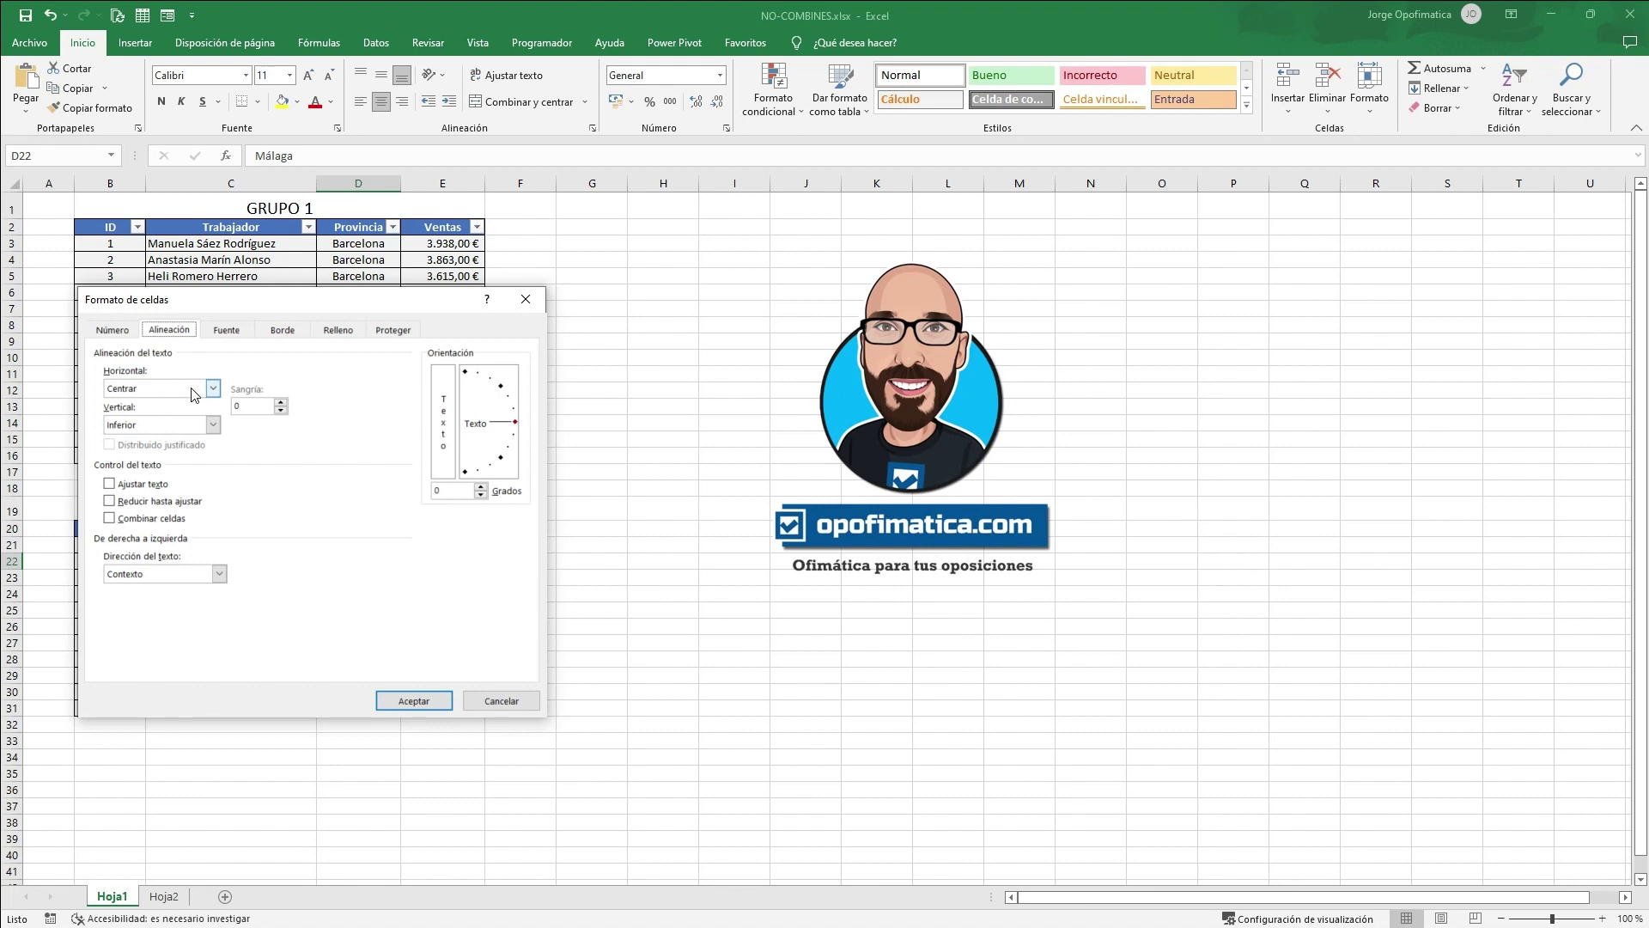
pyautogui.click(214, 389)
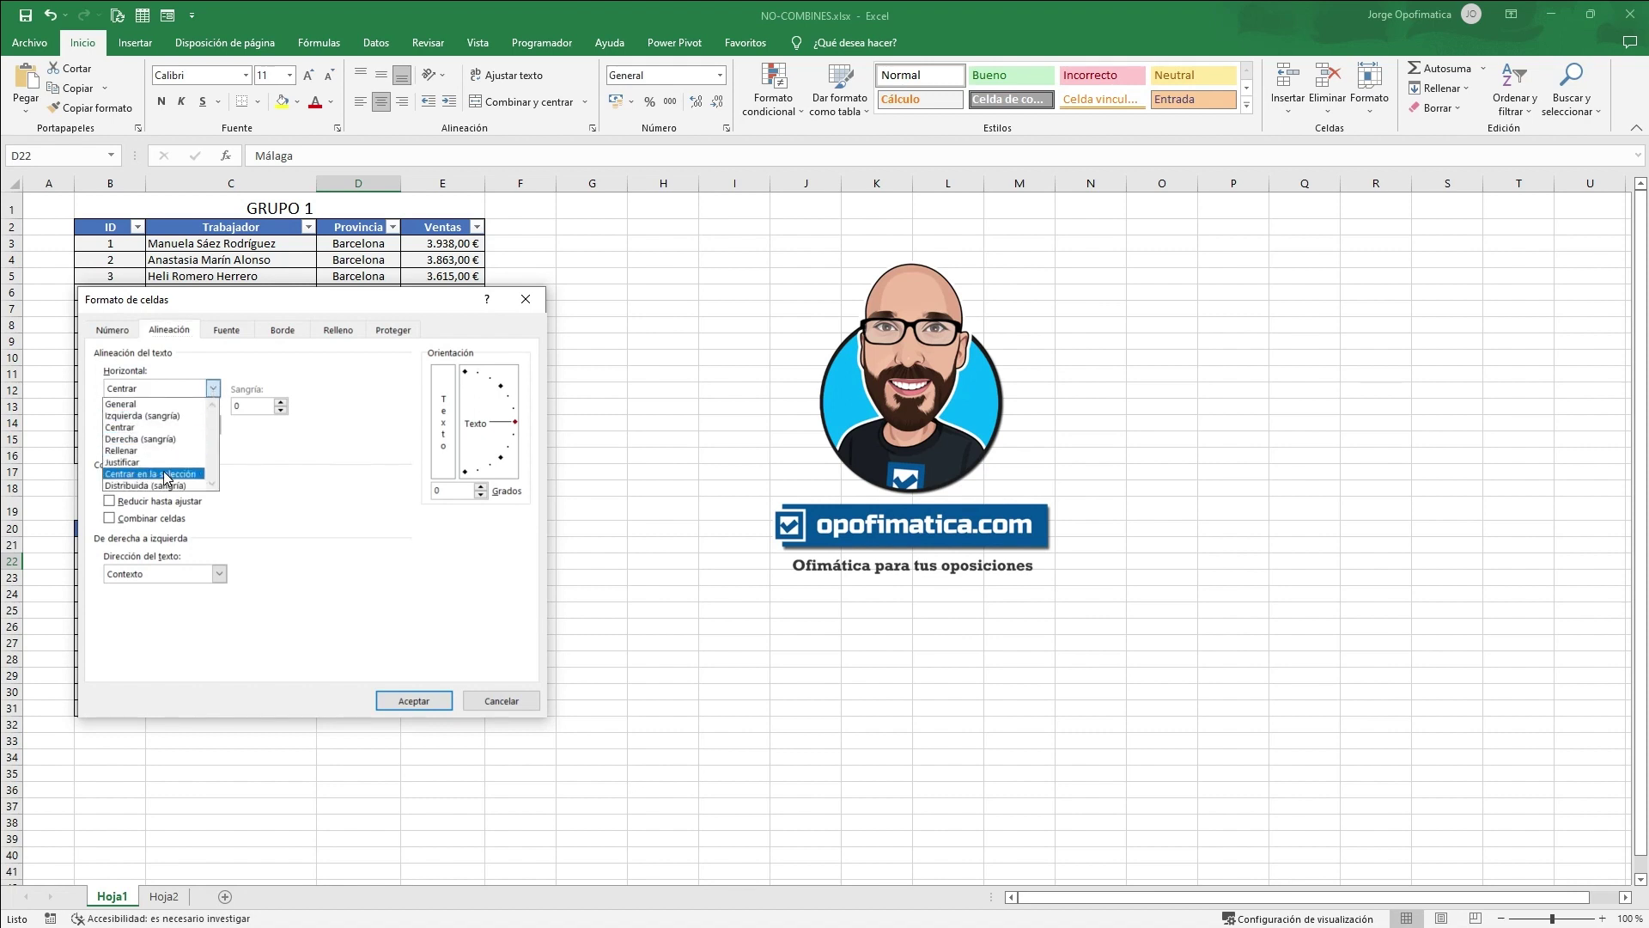
pyautogui.click(447, 698)
pyautogui.click(447, 697)
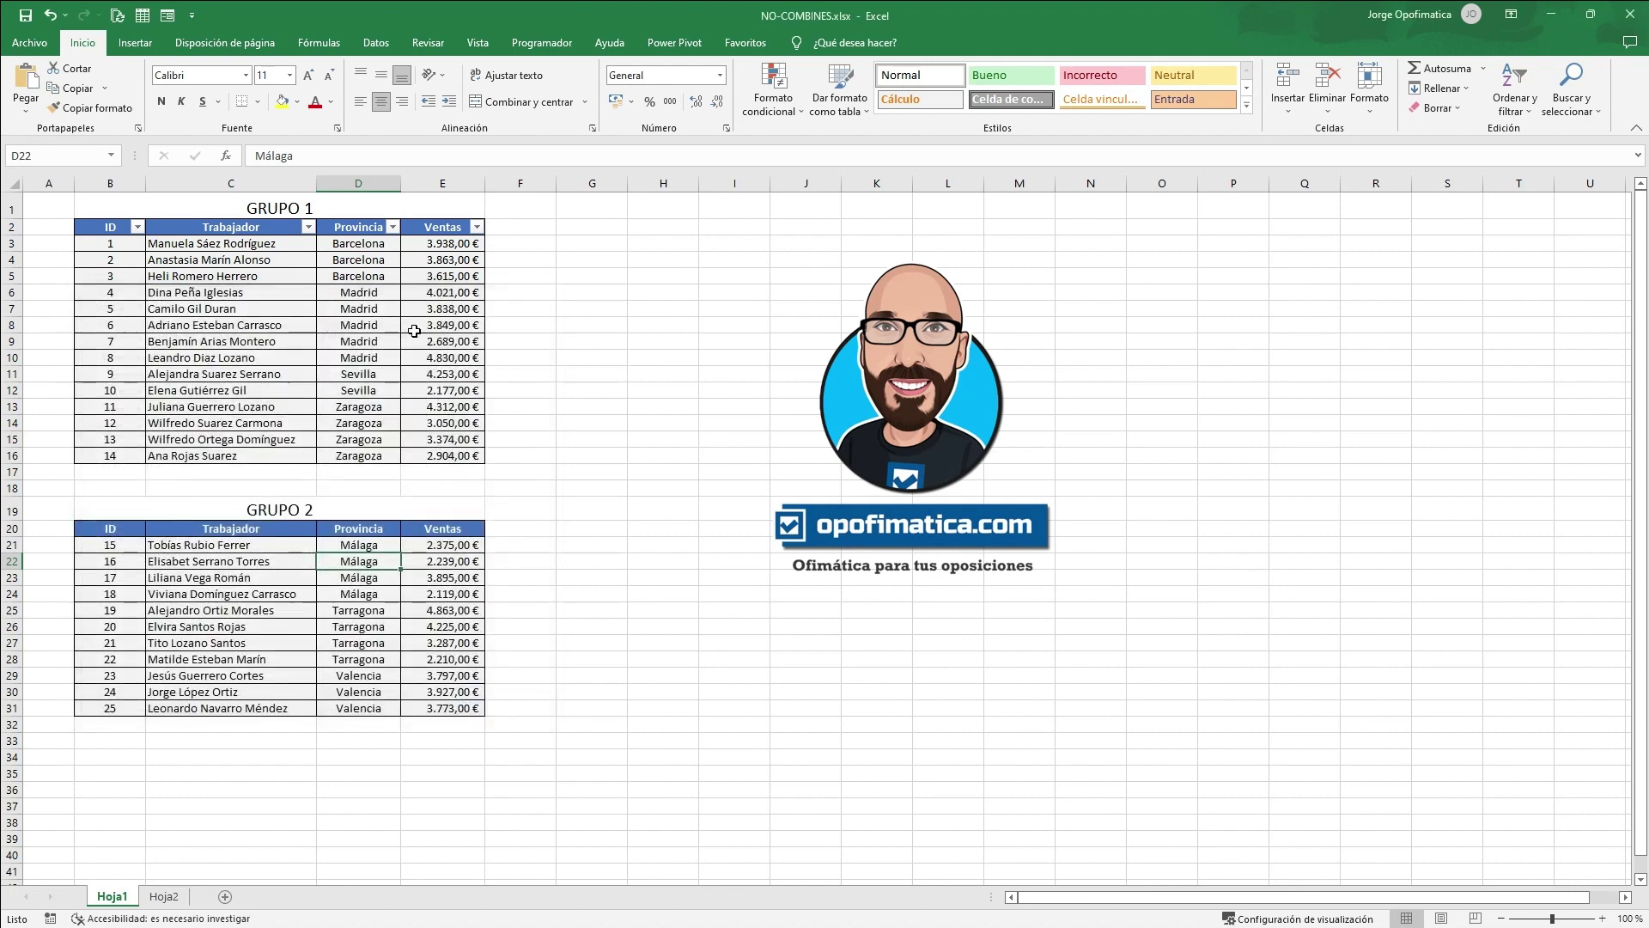
pyautogui.hotkey('ctrl', 'z')
pyautogui.hotkey('ctrl', 'z')
pyautogui.hotkey('ctrl', 'z')
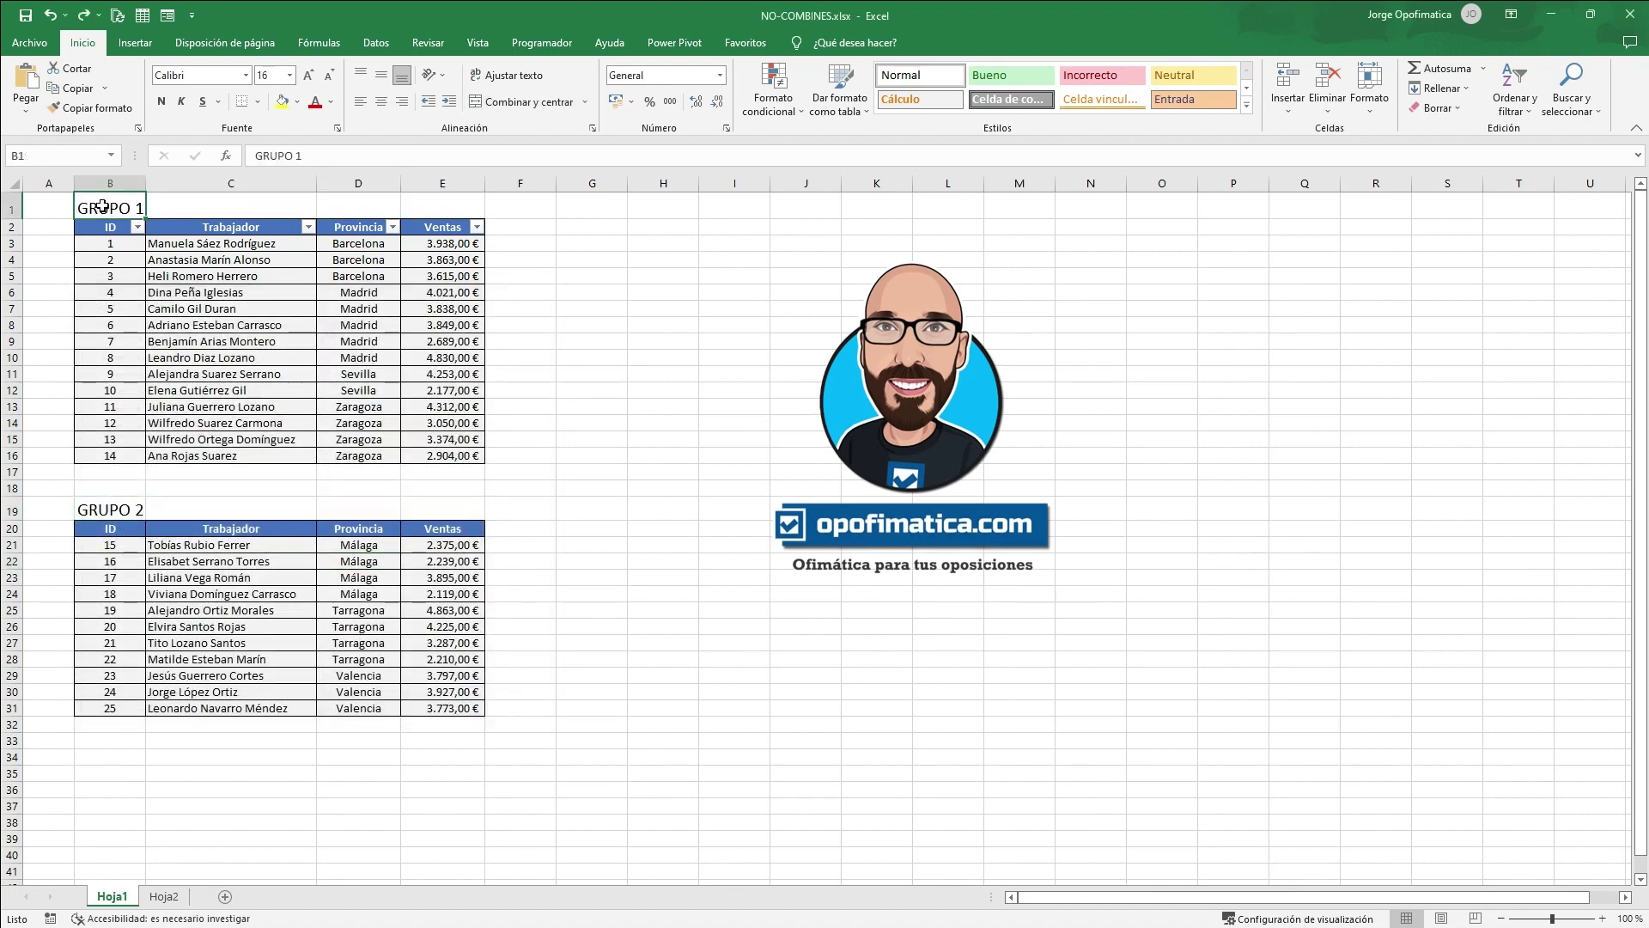
# Centre the B1:E1 range using Centrar en la selección as the horizontal alignment.
pyautogui.moveTo(114, 206); pyautogui.dragTo(448, 206)
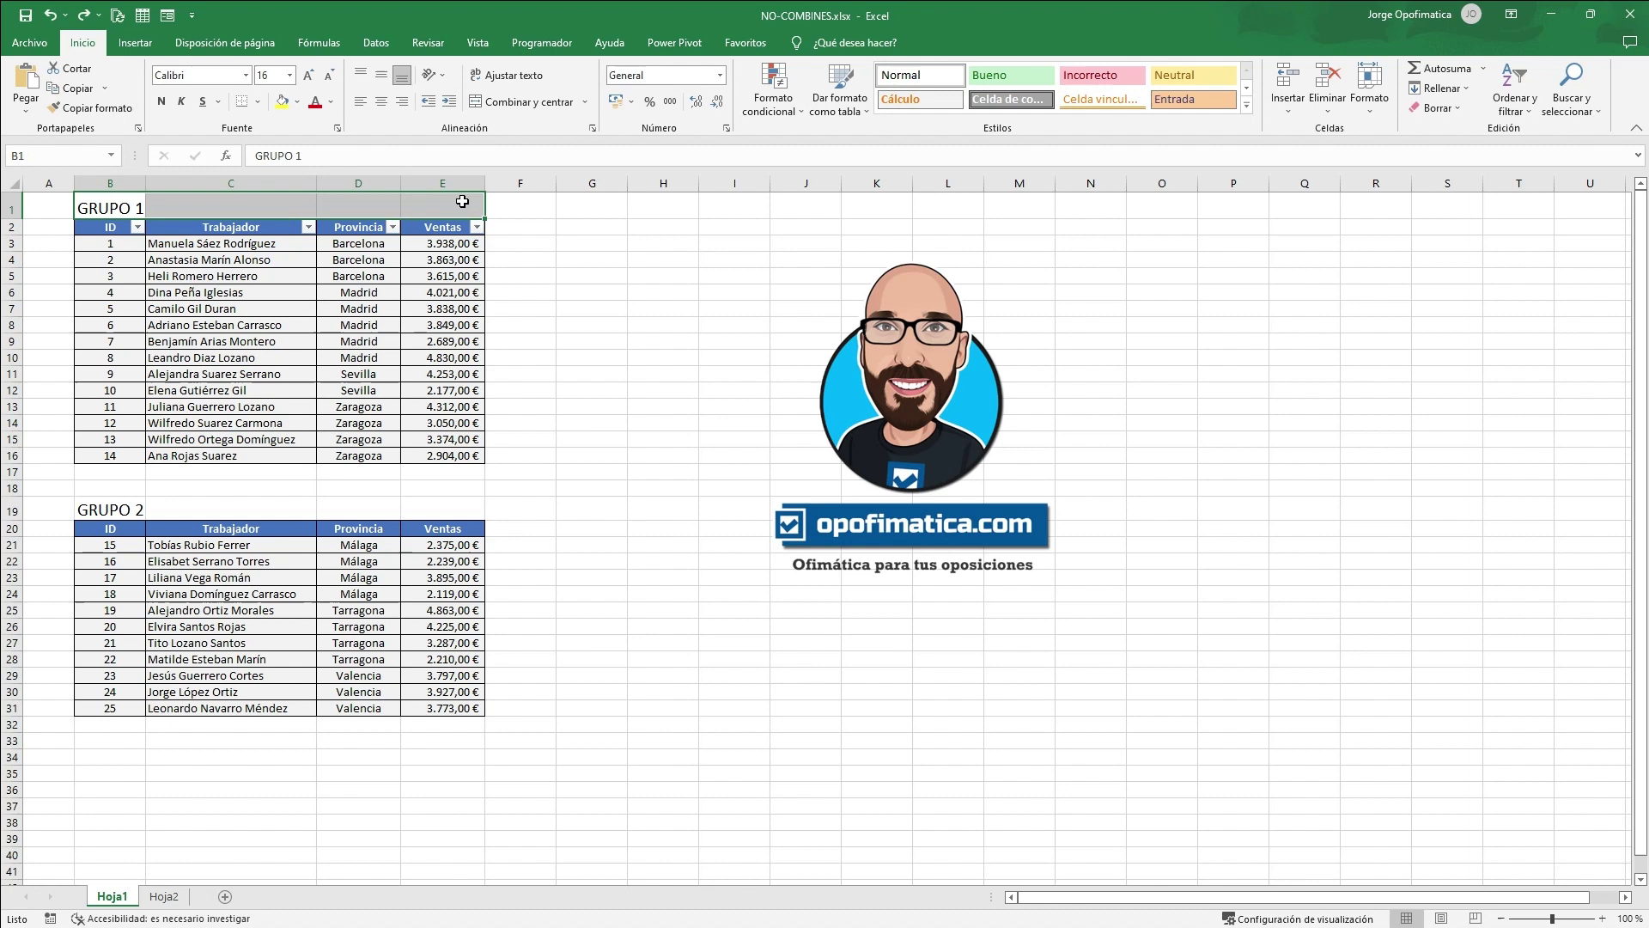
pyautogui.click(593, 127)
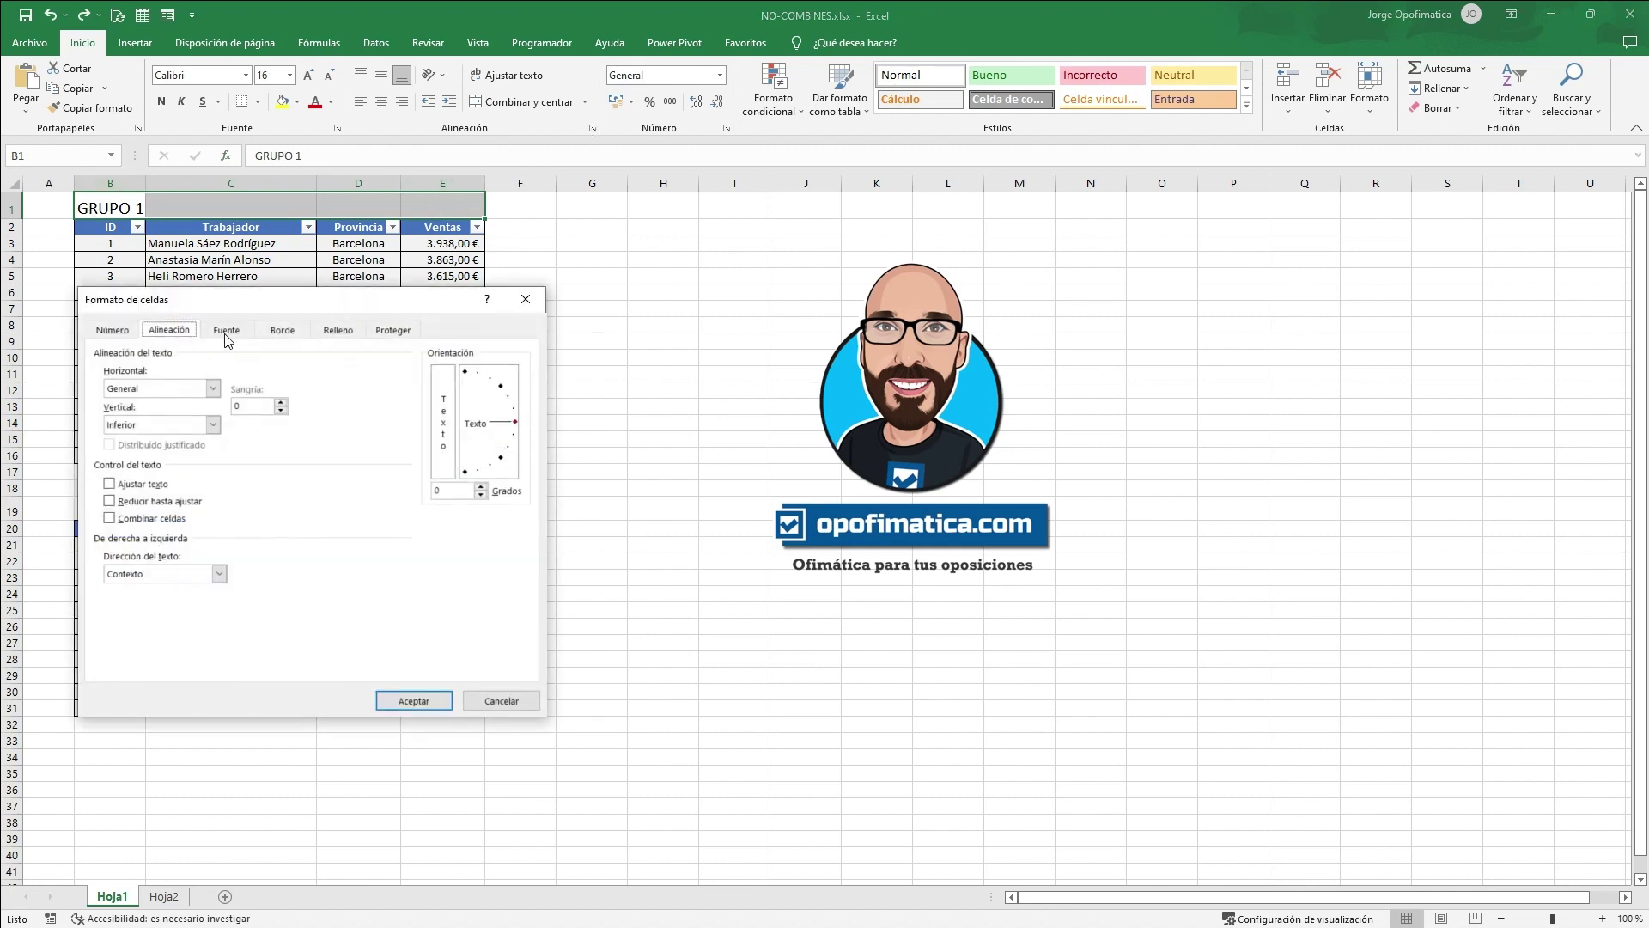
pyautogui.click(139, 389)
pyautogui.click(142, 473)
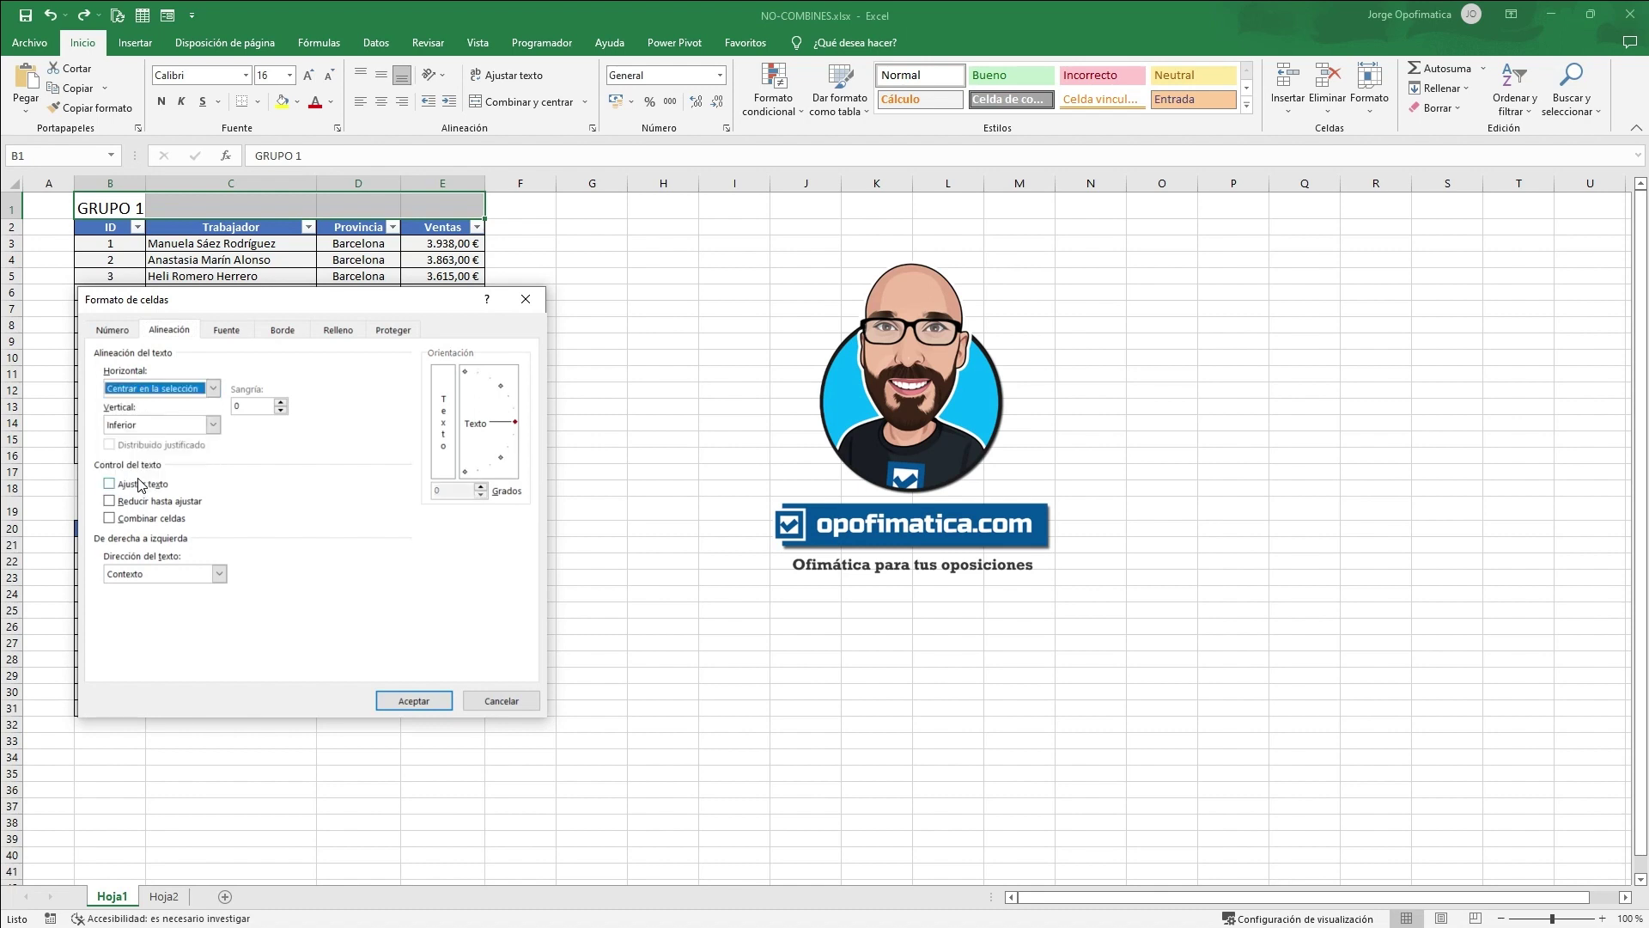
pyautogui.click(414, 702)
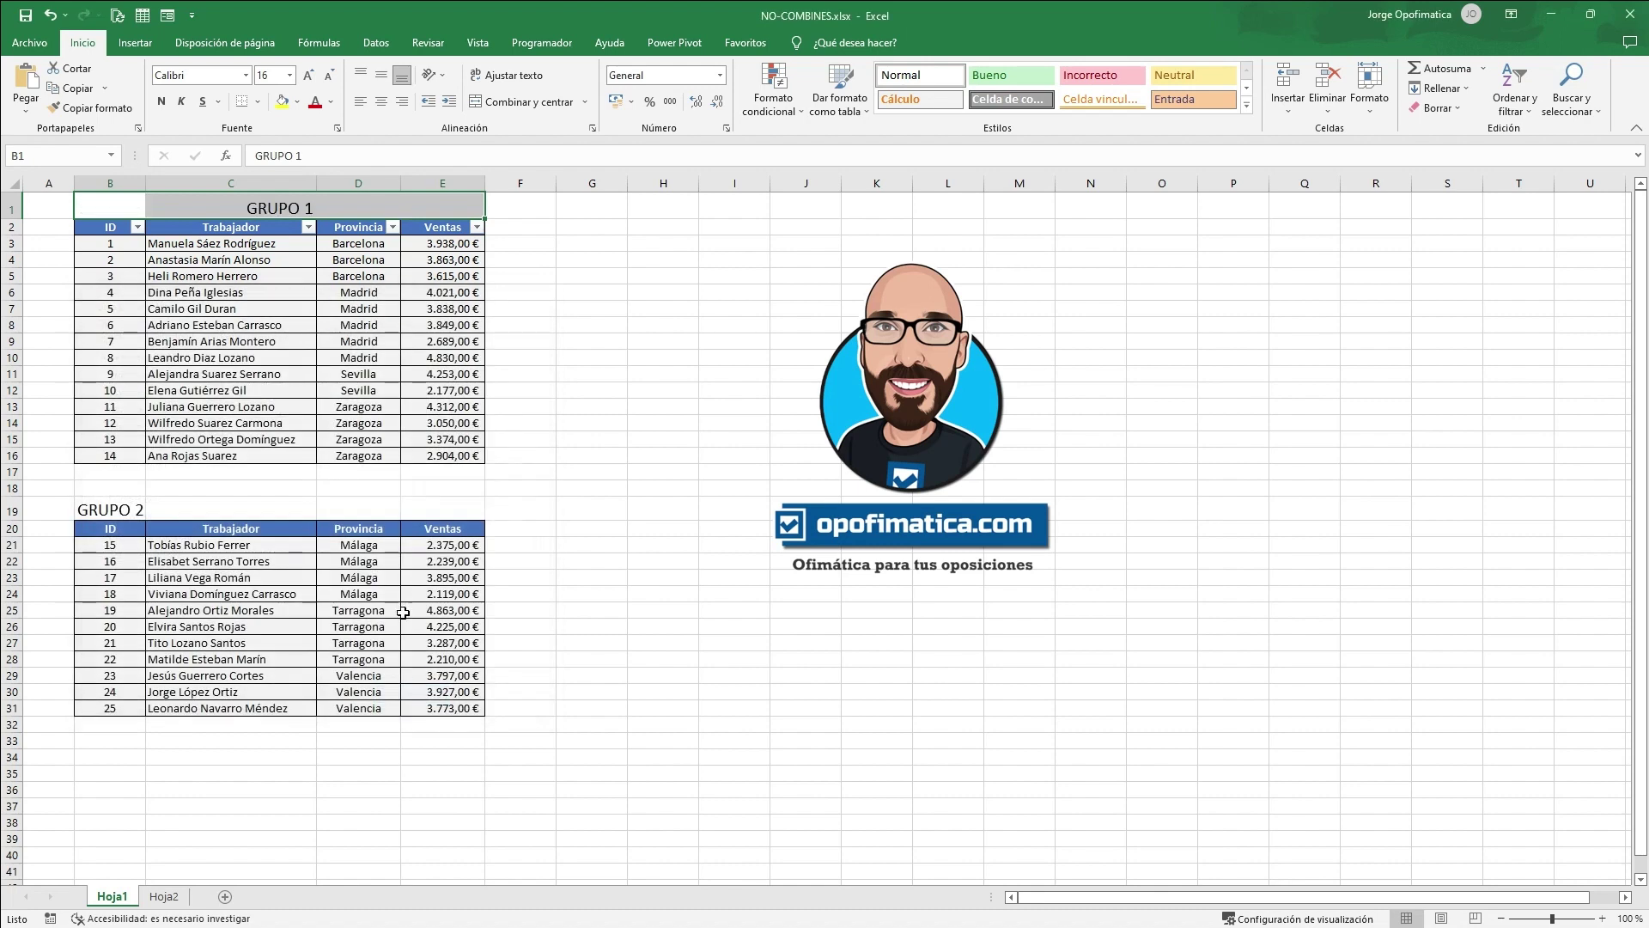
# Confirm B1 and C1 remain separate cells, then select the Trabajador and Provincia columns.
pyautogui.click(291, 294)
pyautogui.click(272, 208)
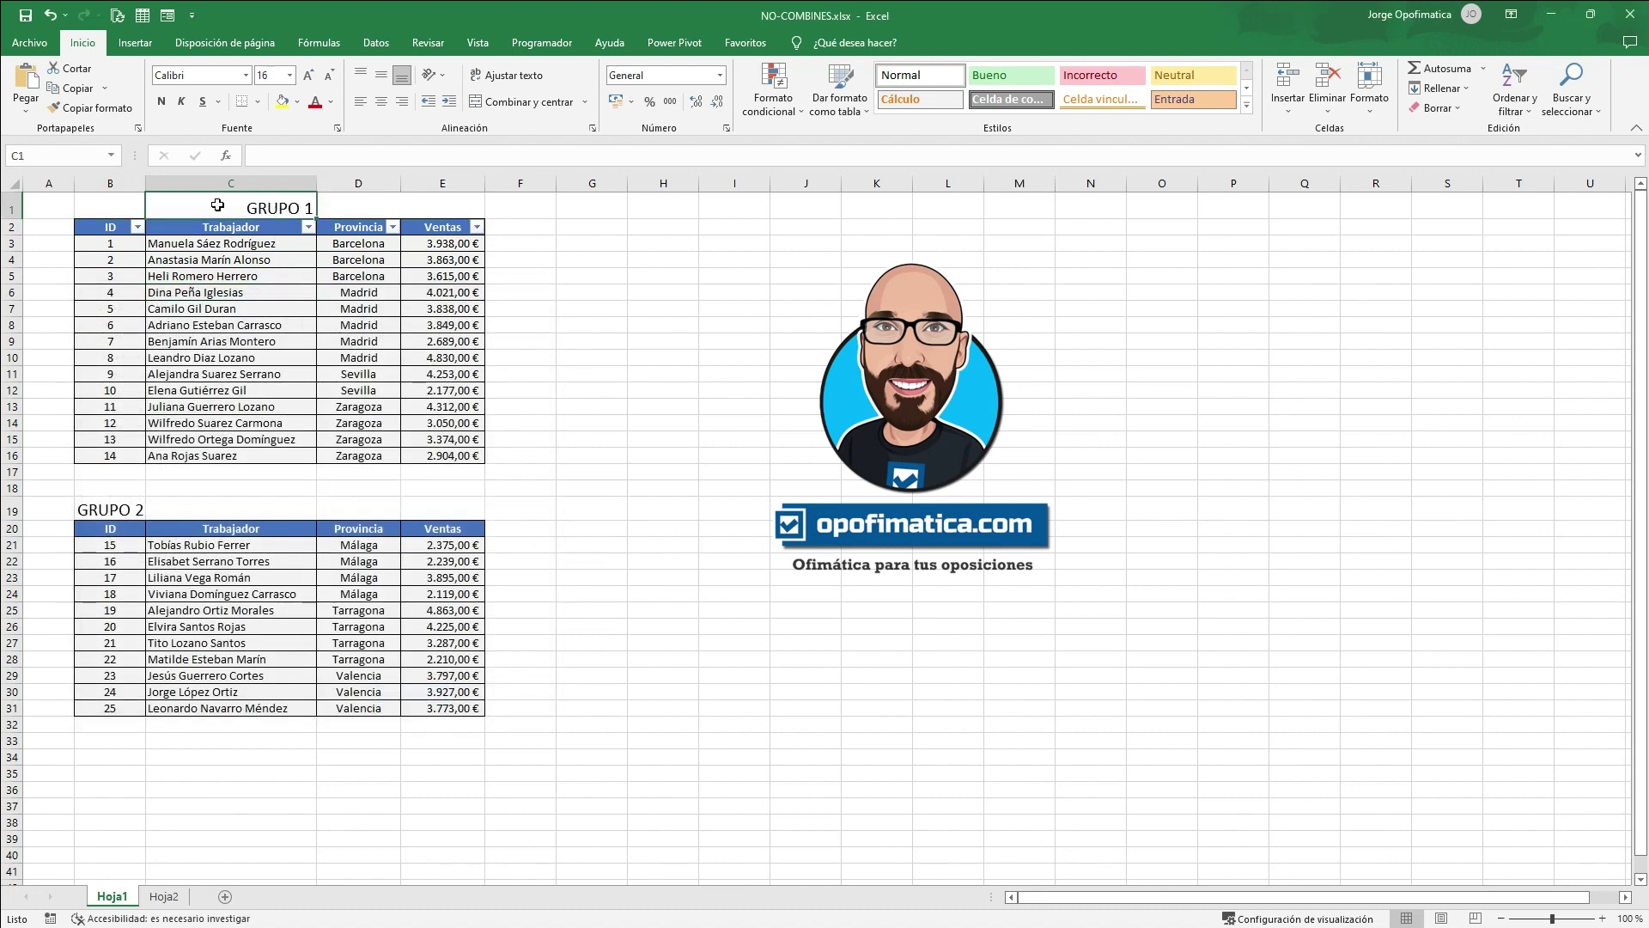
pyautogui.click(110, 205)
pyautogui.moveTo(230, 455); pyautogui.dragTo(230, 207)
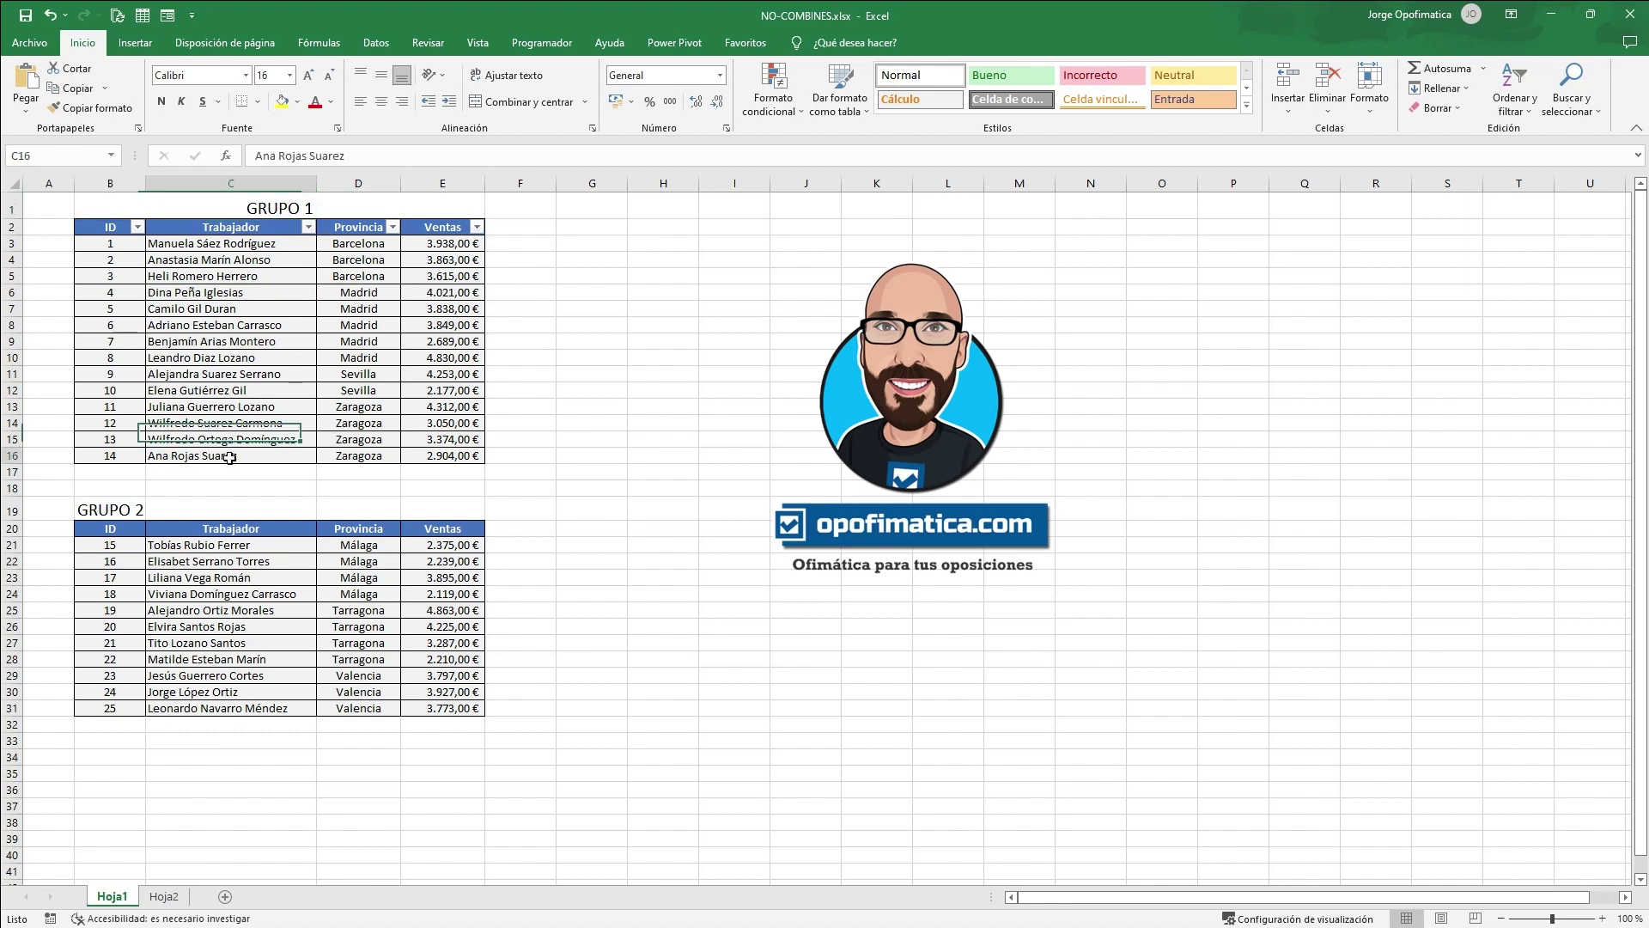
pyautogui.moveTo(360, 456); pyautogui.dragTo(358, 208)
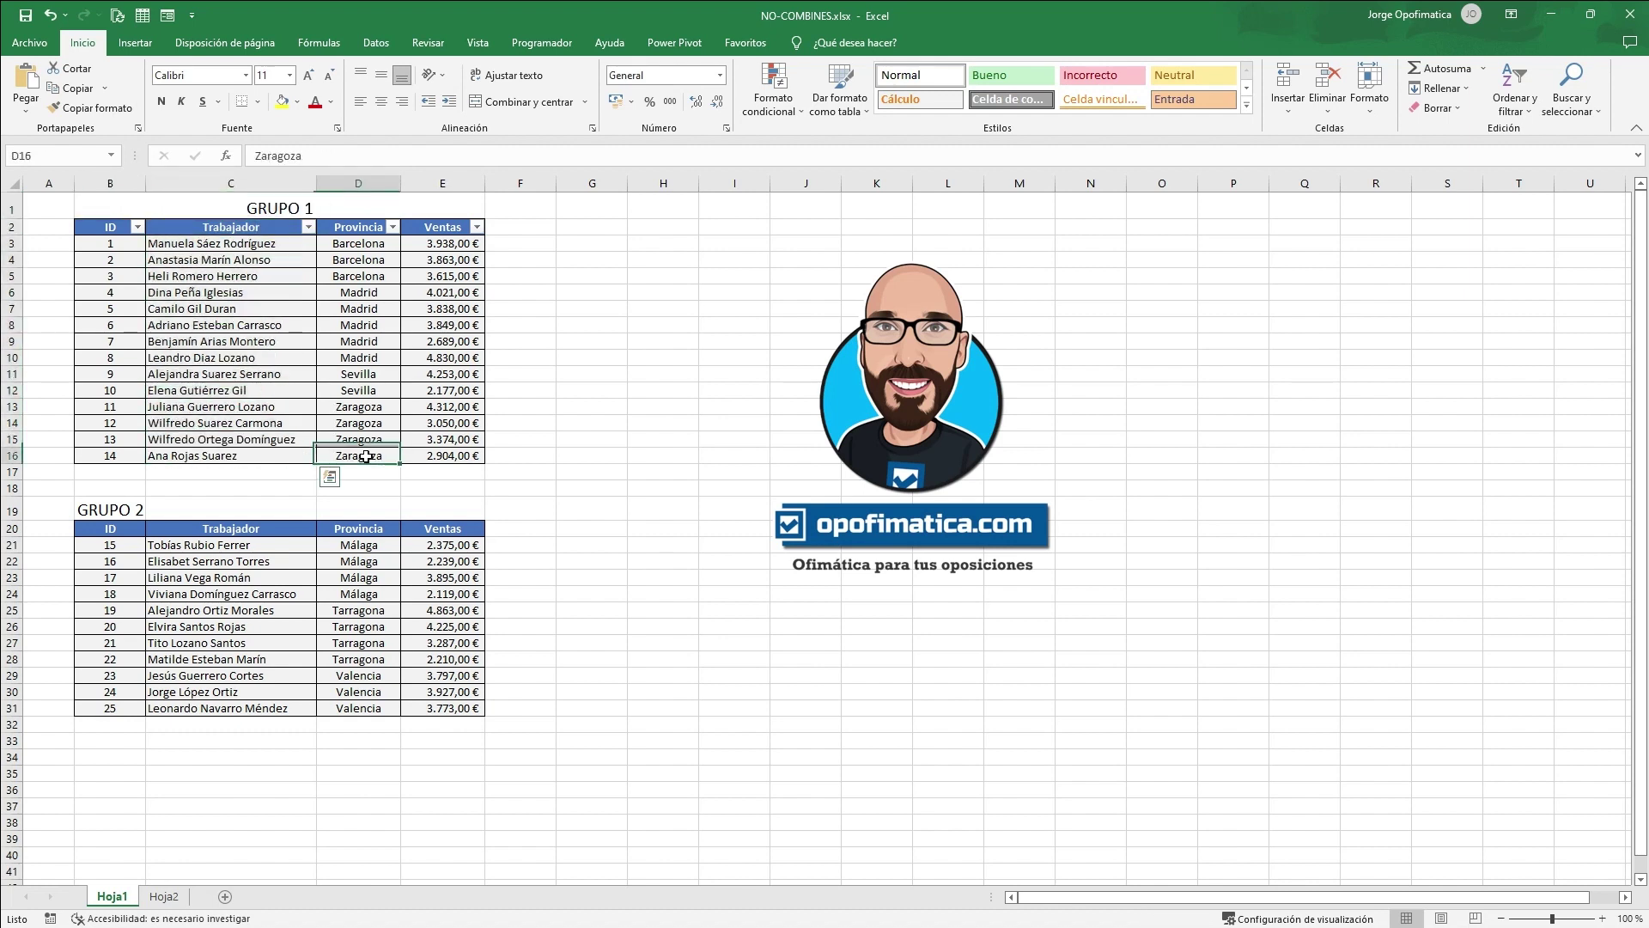
pyautogui.click(125, 509)
pyautogui.moveTo(126, 509); pyautogui.dragTo(464, 509)
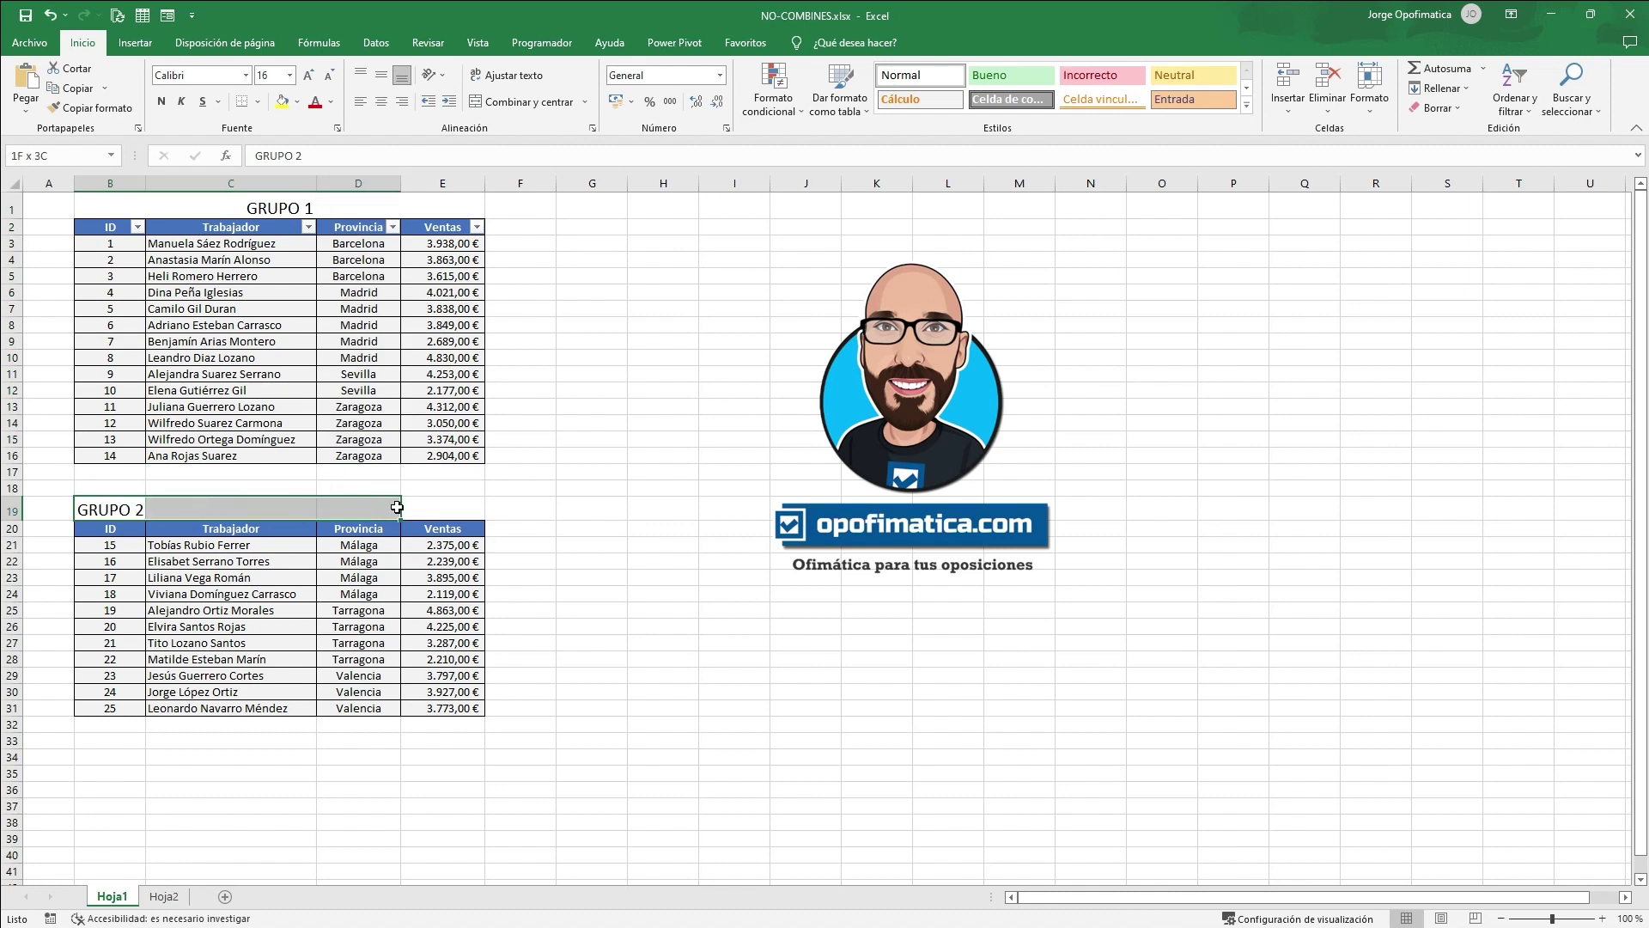
pyautogui.click(592, 127)
pyautogui.click(212, 388)
pyautogui.click(129, 474)
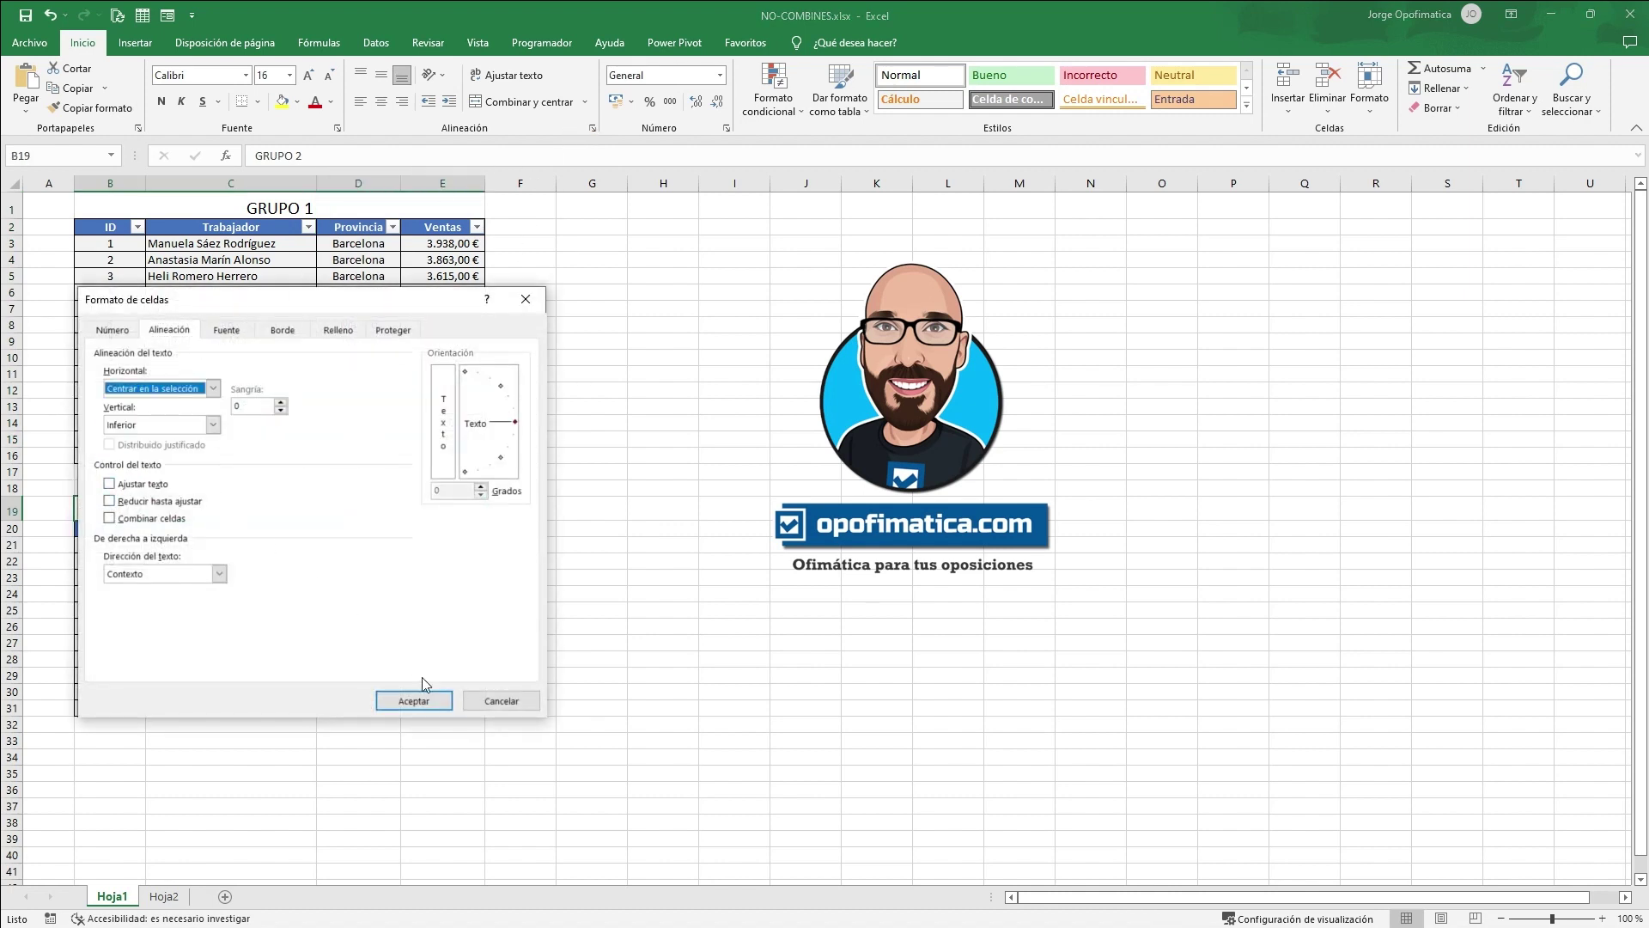
pyautogui.click(414, 700)
pyautogui.moveTo(262, 708); pyautogui.dragTo(257, 207)
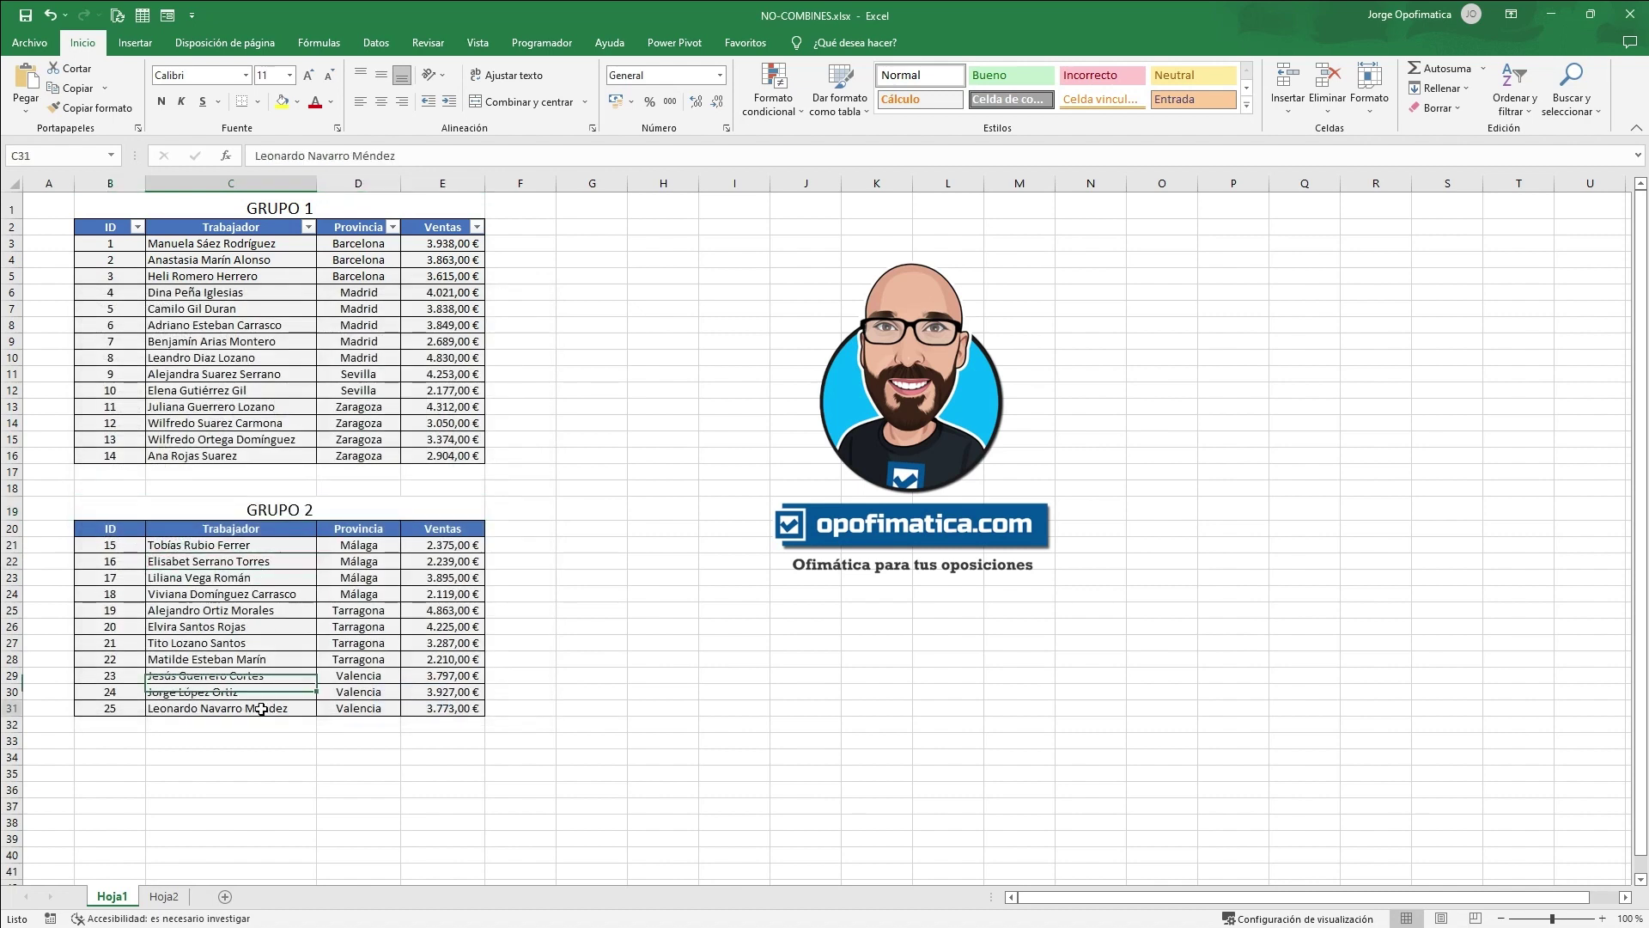
pyautogui.moveTo(382, 706); pyautogui.dragTo(395, 243)
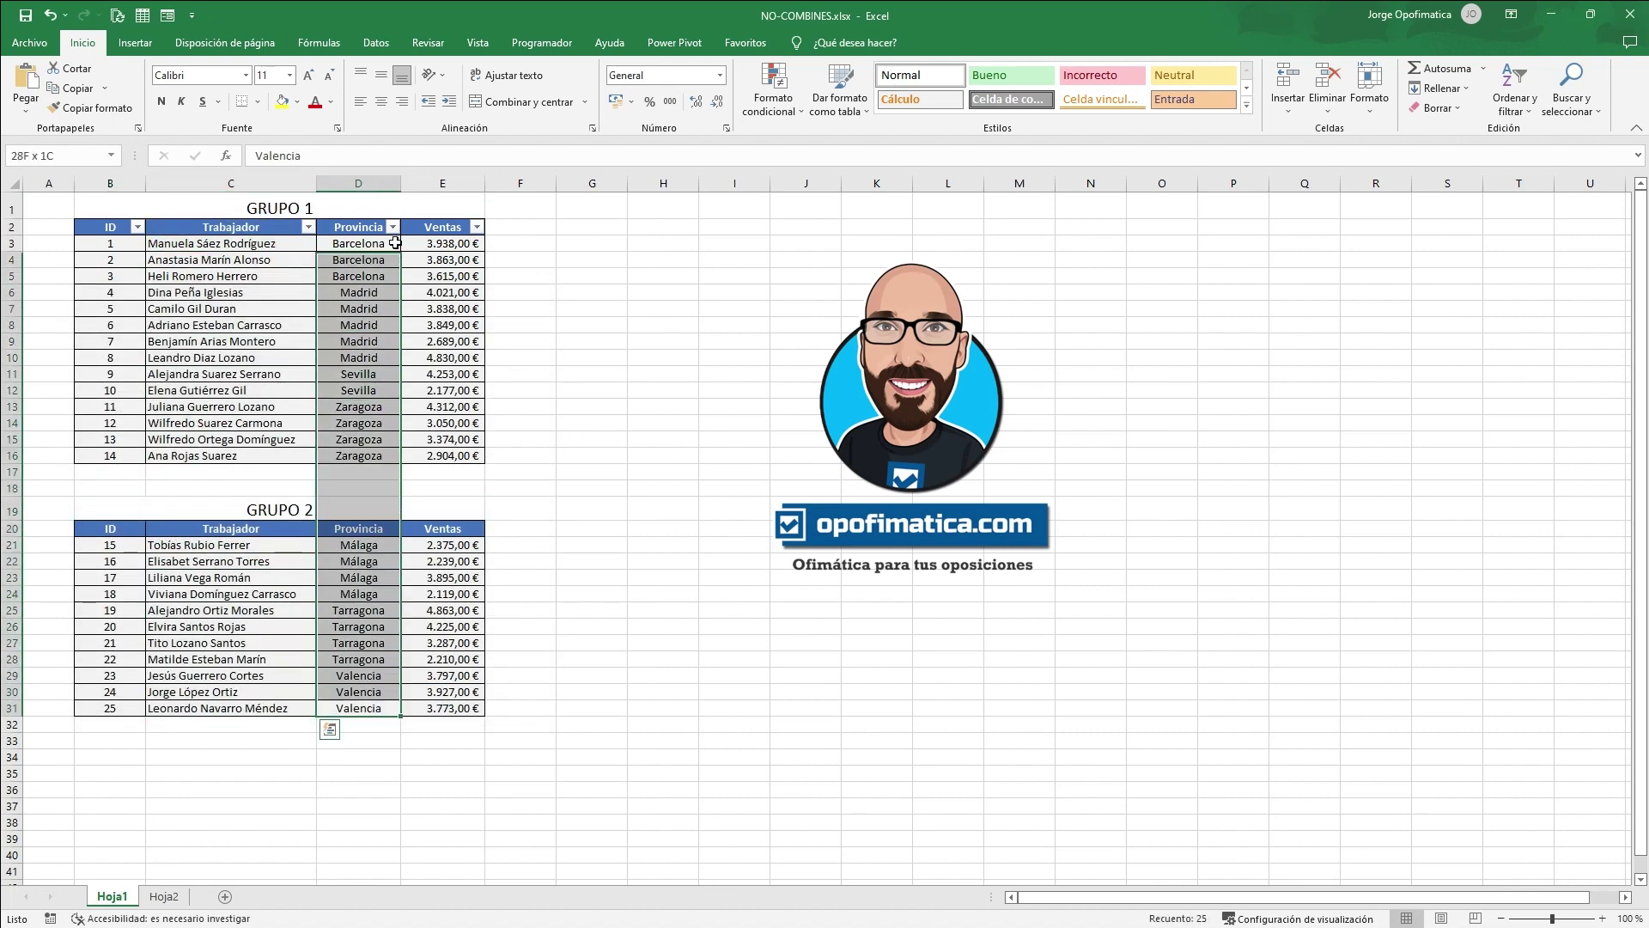
pyautogui.moveTo(436, 705); pyautogui.dragTo(450, 210)
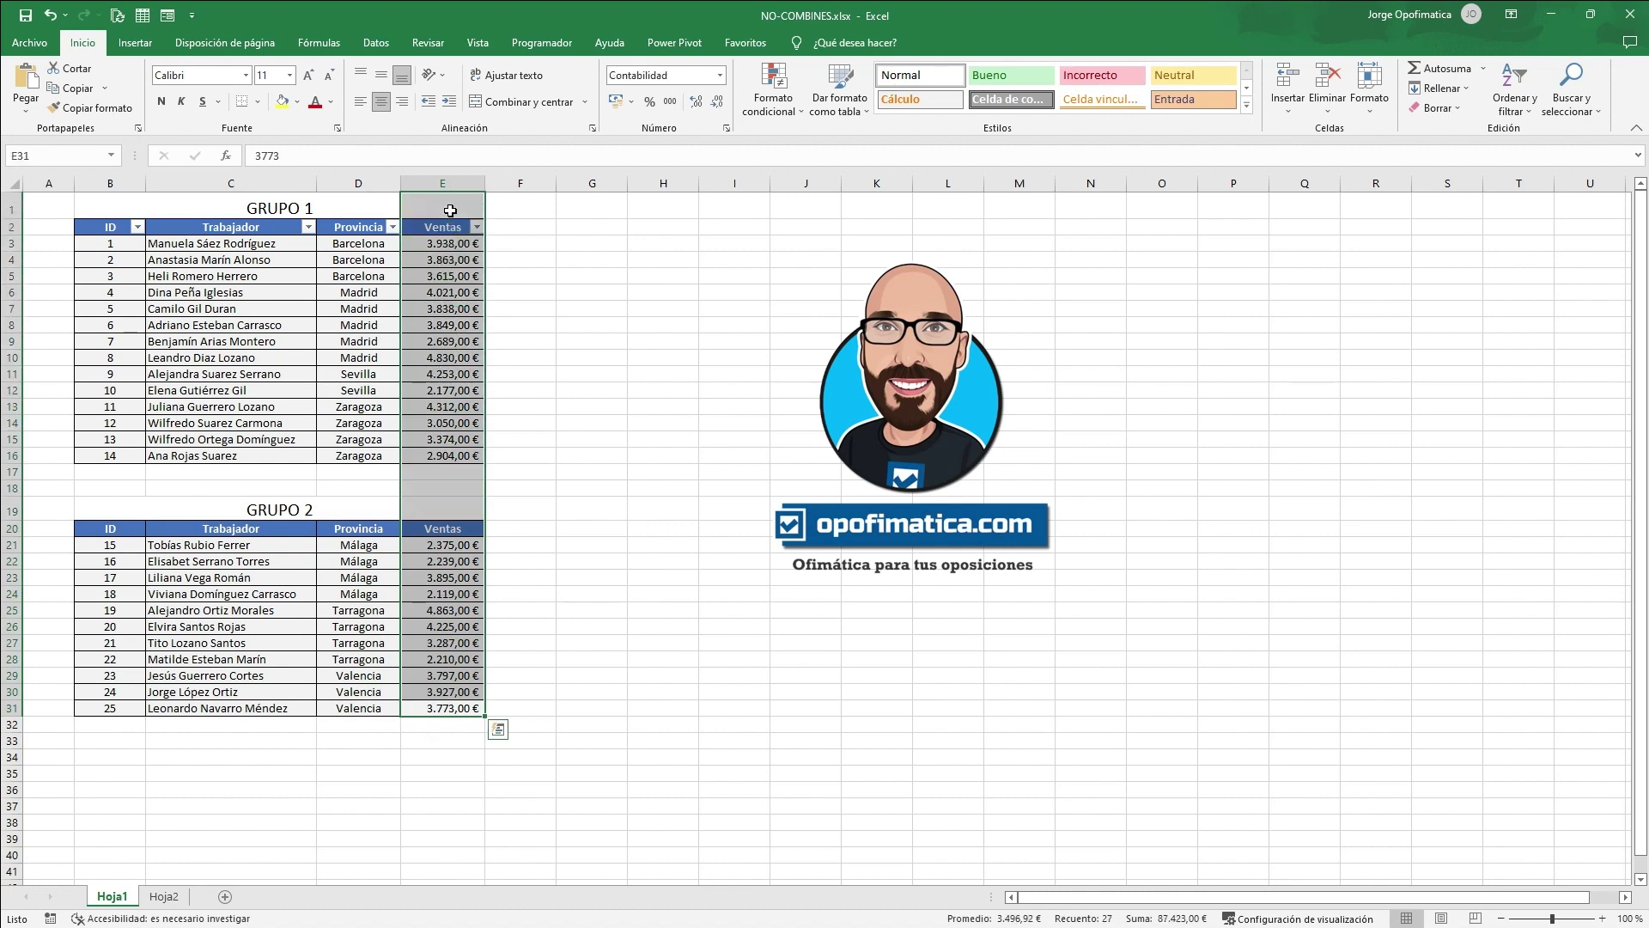
pyautogui.click(371, 262)
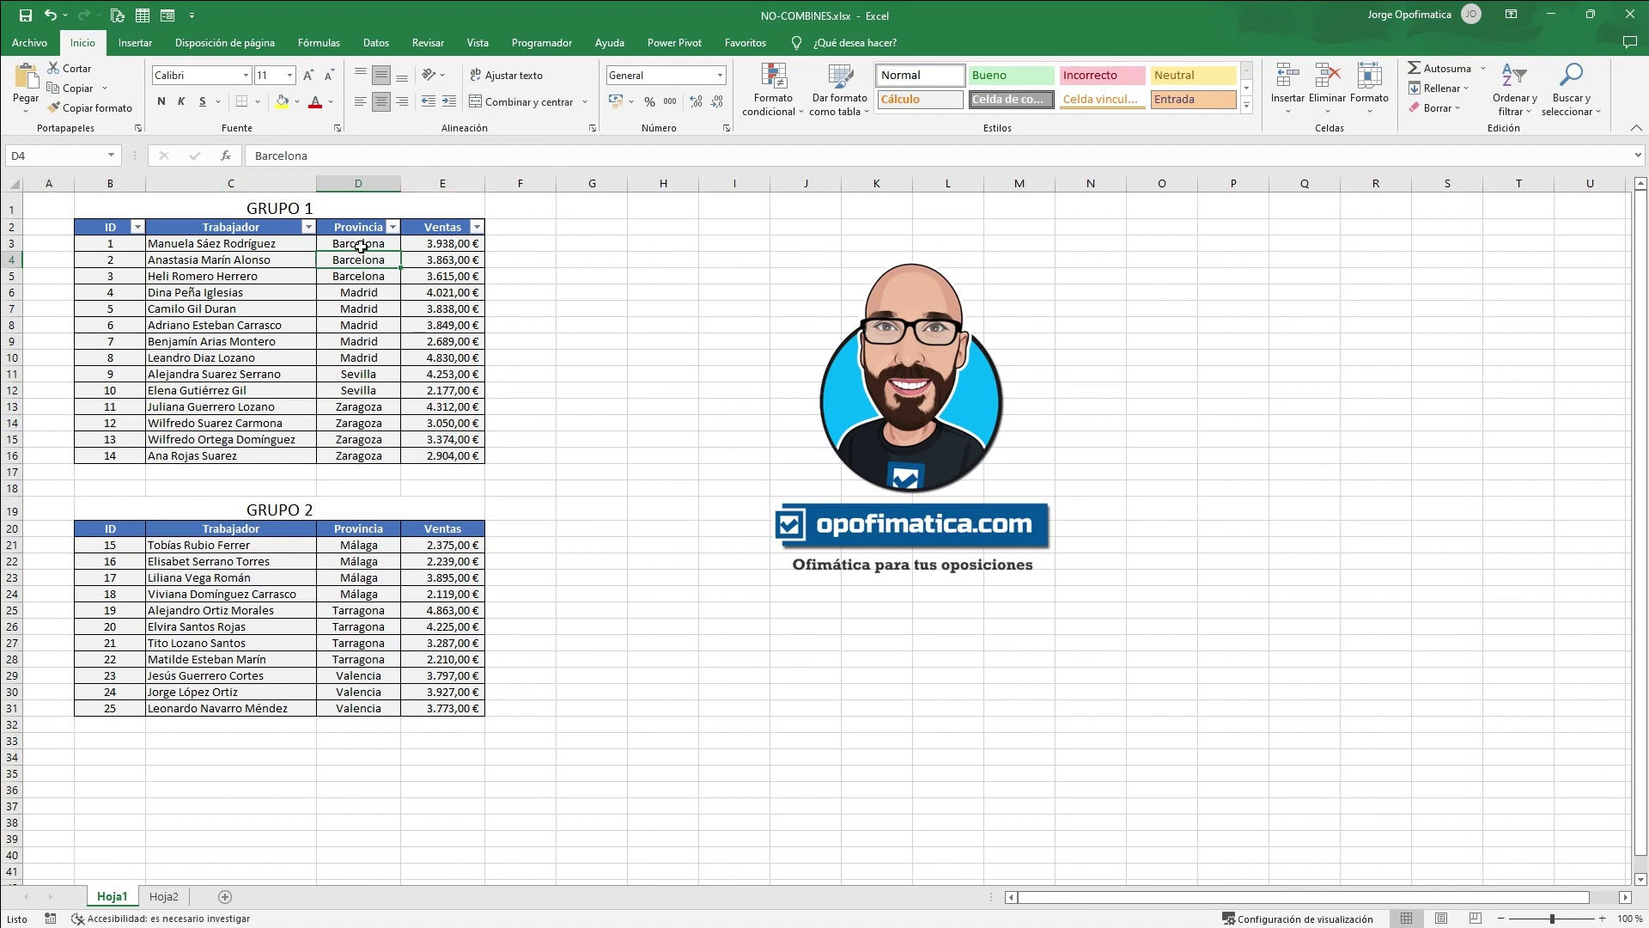
# Merge the three Barcelona and five Madrid Provincia cells, accepting the keep-top-value warning.
pyautogui.moveTo(360, 244); pyautogui.dragTo(368, 278)
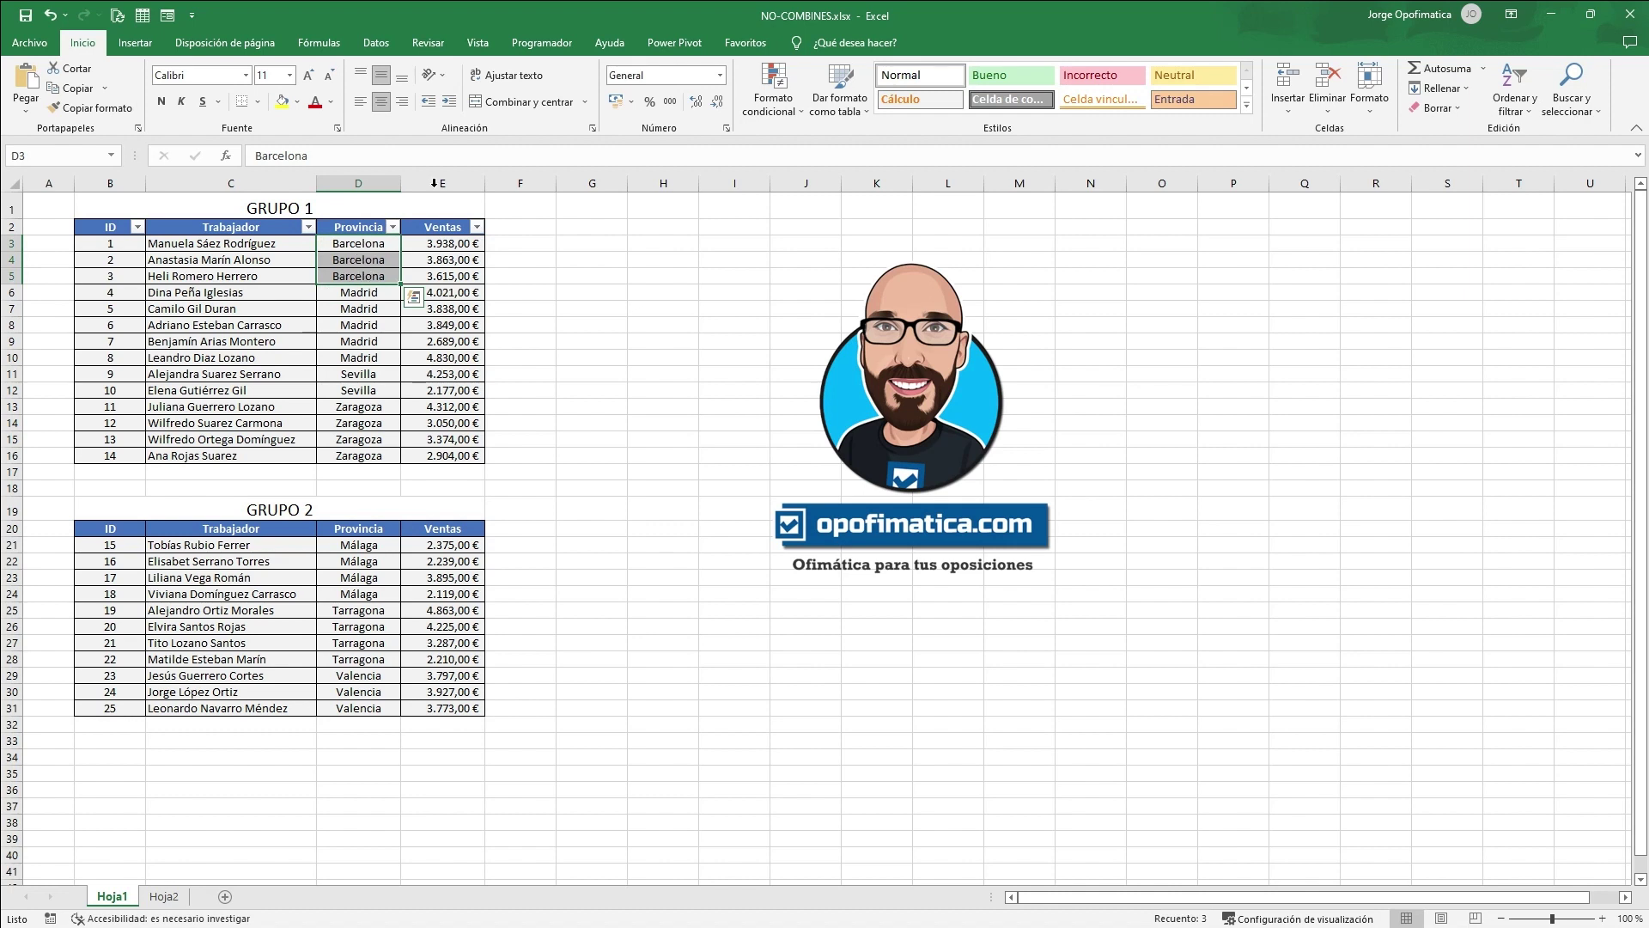
pyautogui.click(519, 104)
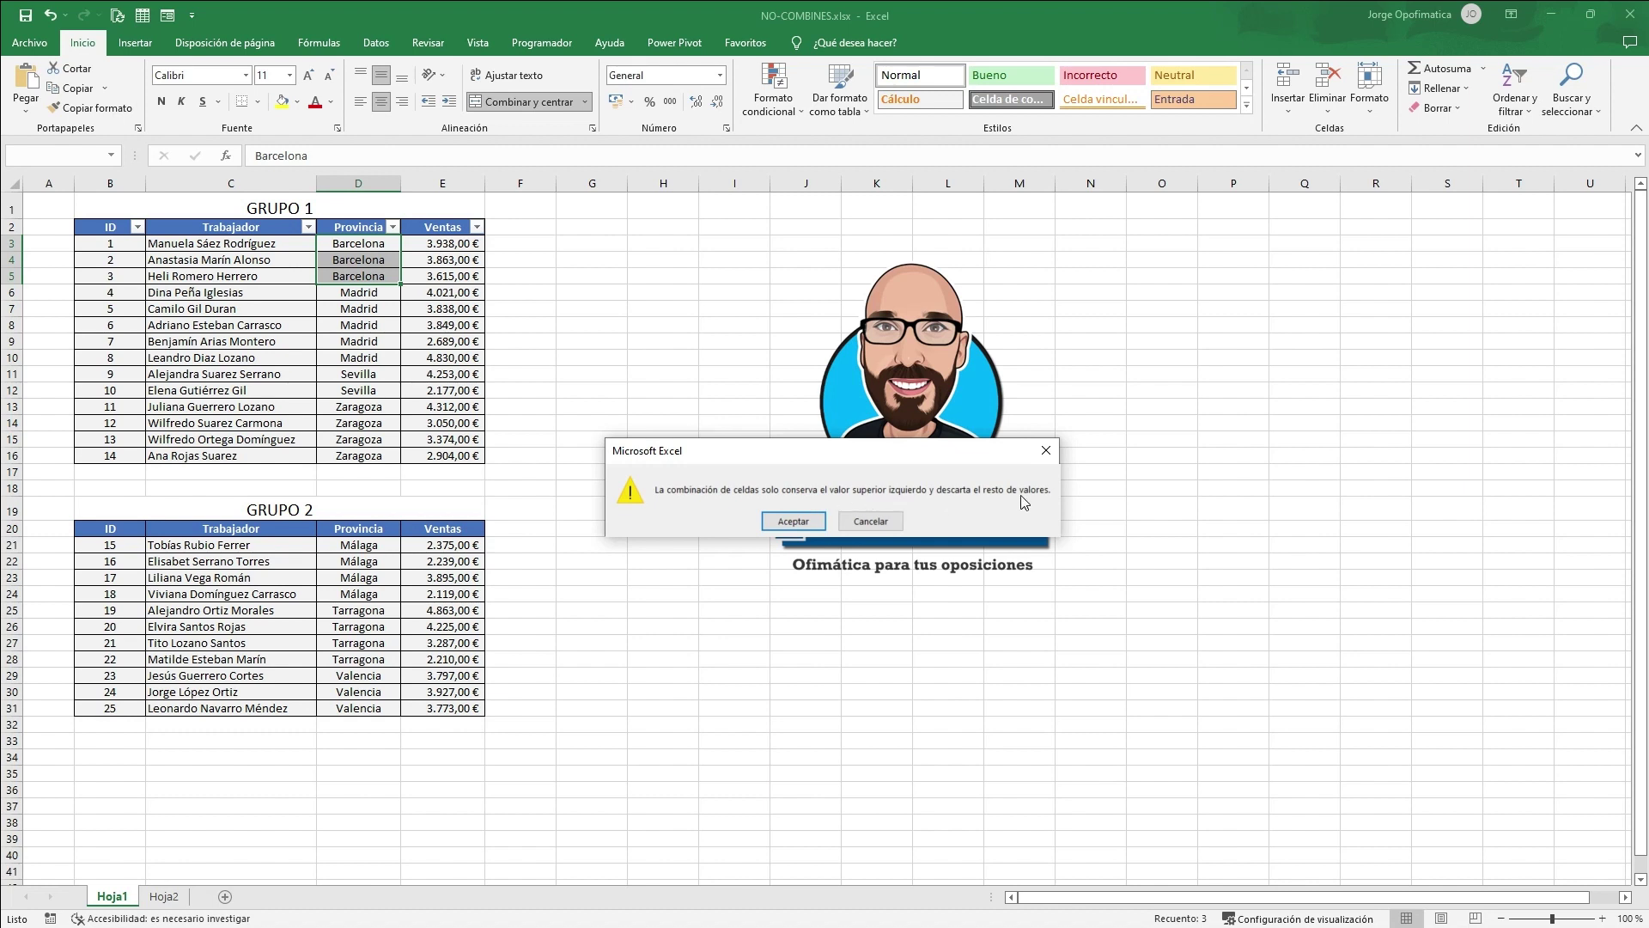
pyautogui.click(802, 521)
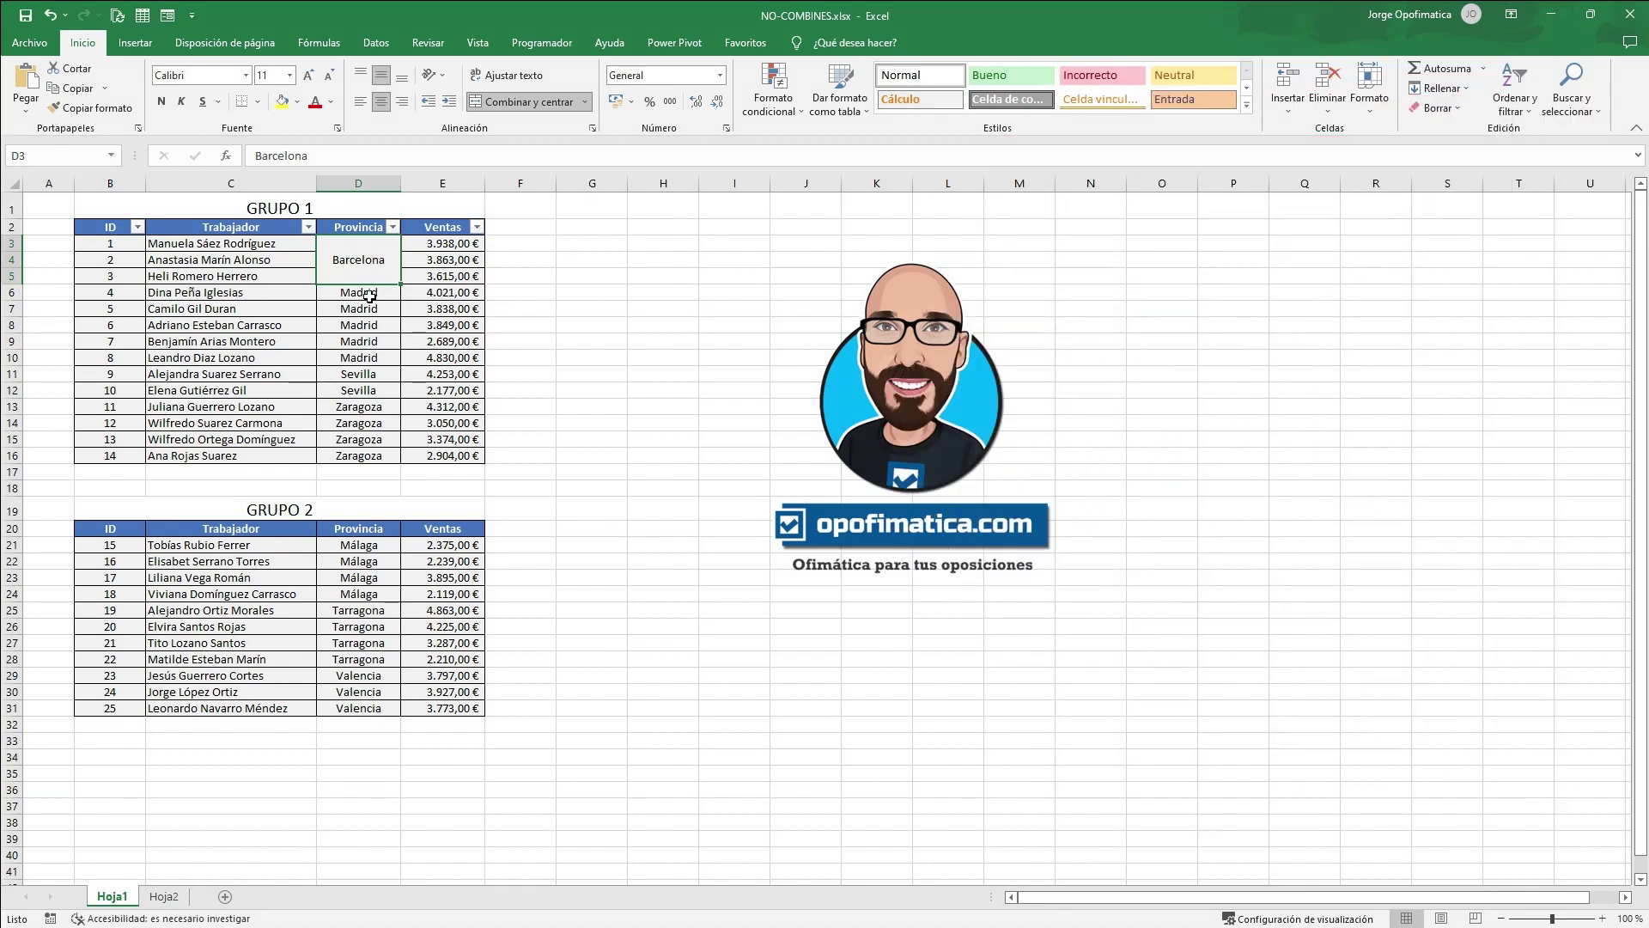
pyautogui.moveTo(371, 292); pyautogui.dragTo(358, 353)
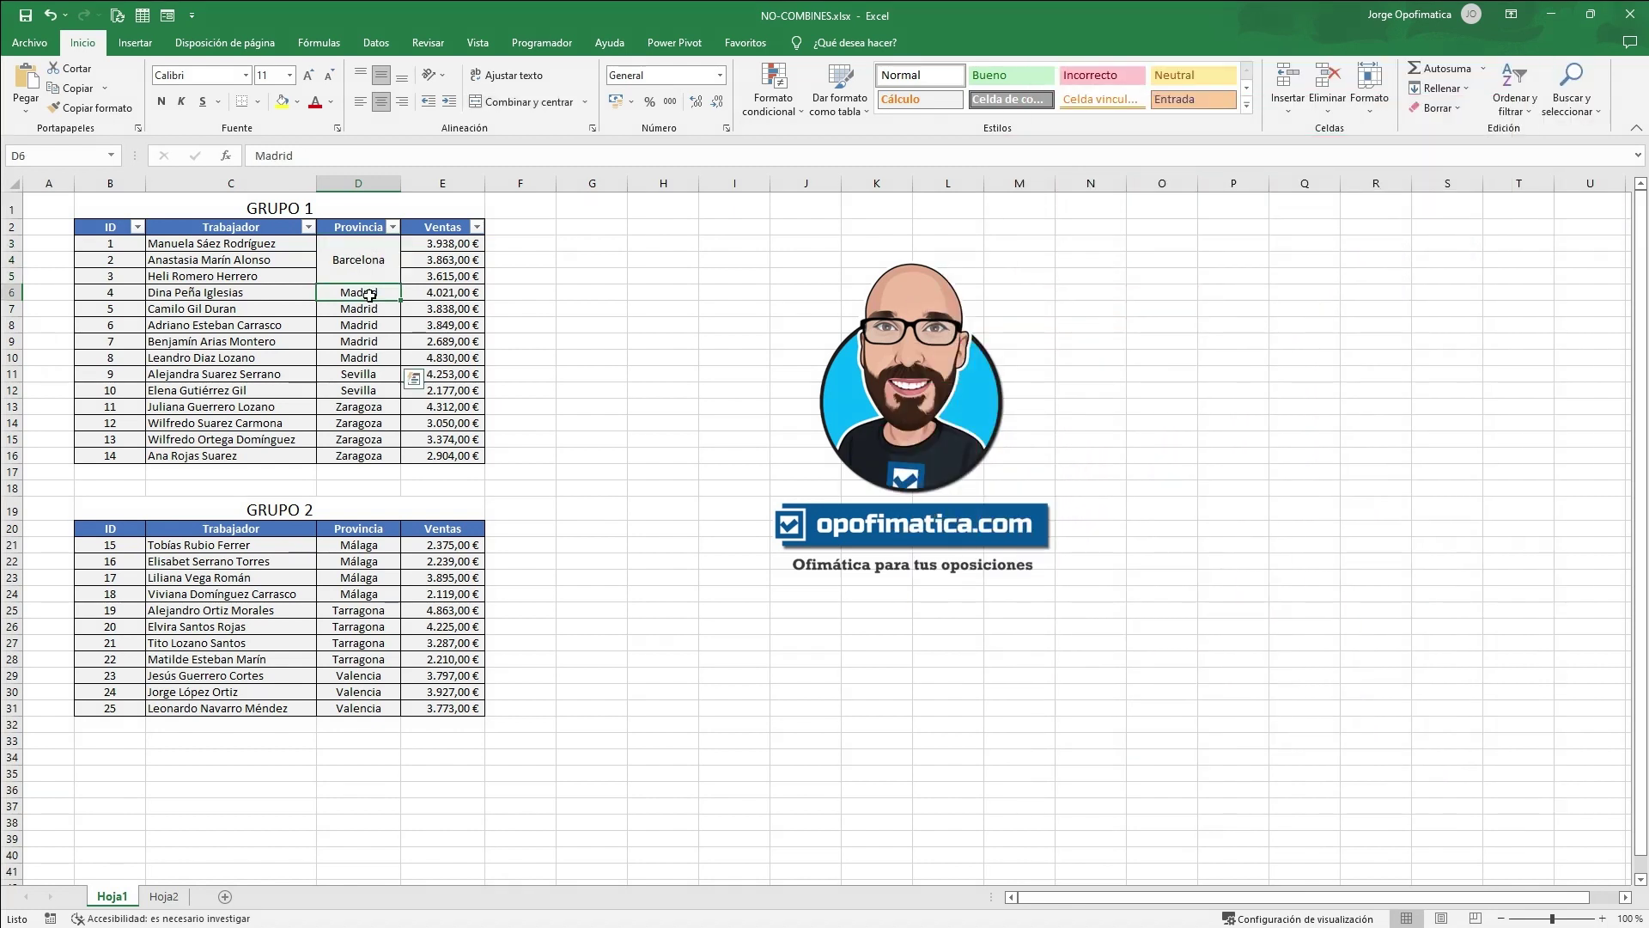
pyautogui.click(546, 100)
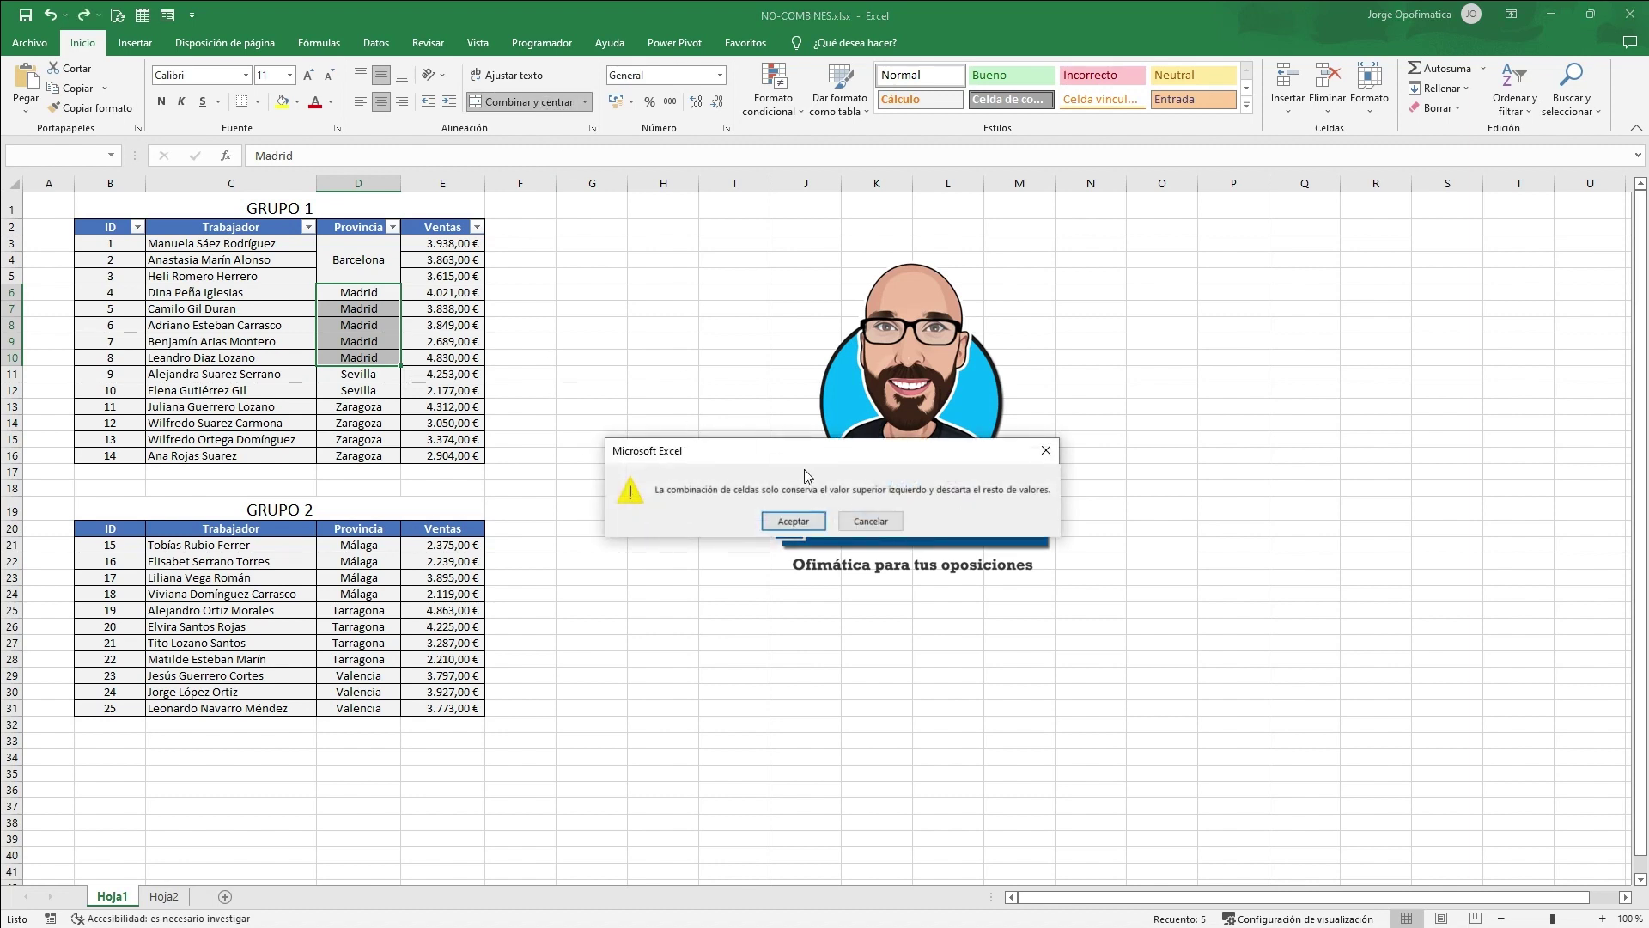
pyautogui.click(802, 522)
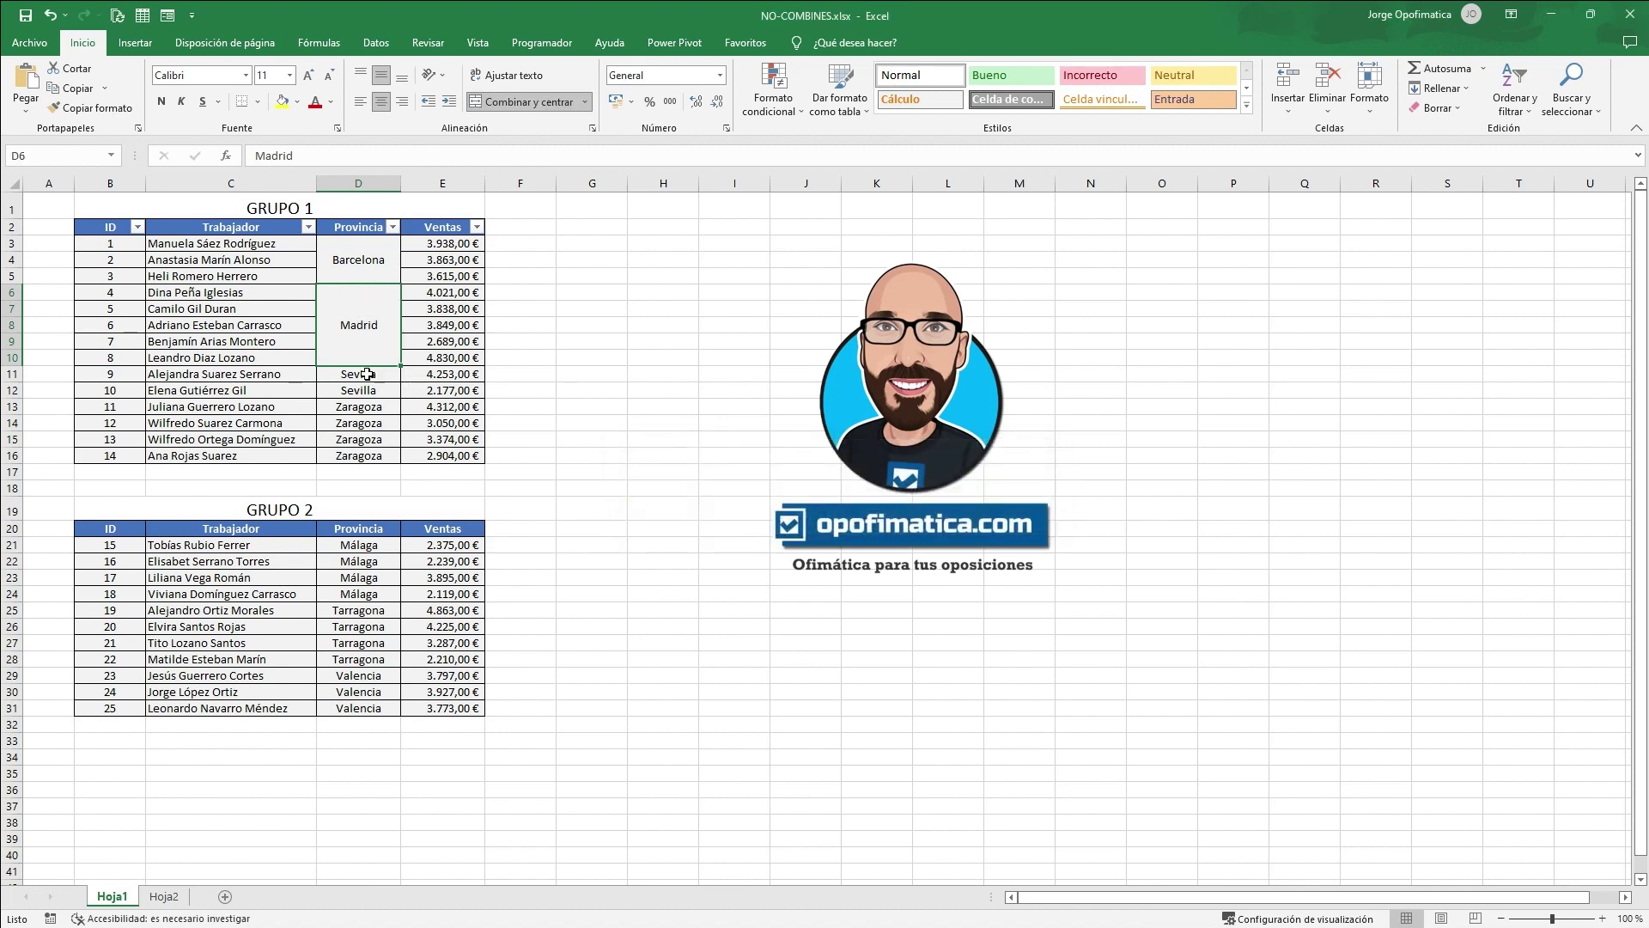
# Merge the two Sevilla and four Zaragoza Provincia cells, then move to cell C3.
pyautogui.moveTo(367, 375); pyautogui.dragTo(367, 391)
pyautogui.click(510, 104)
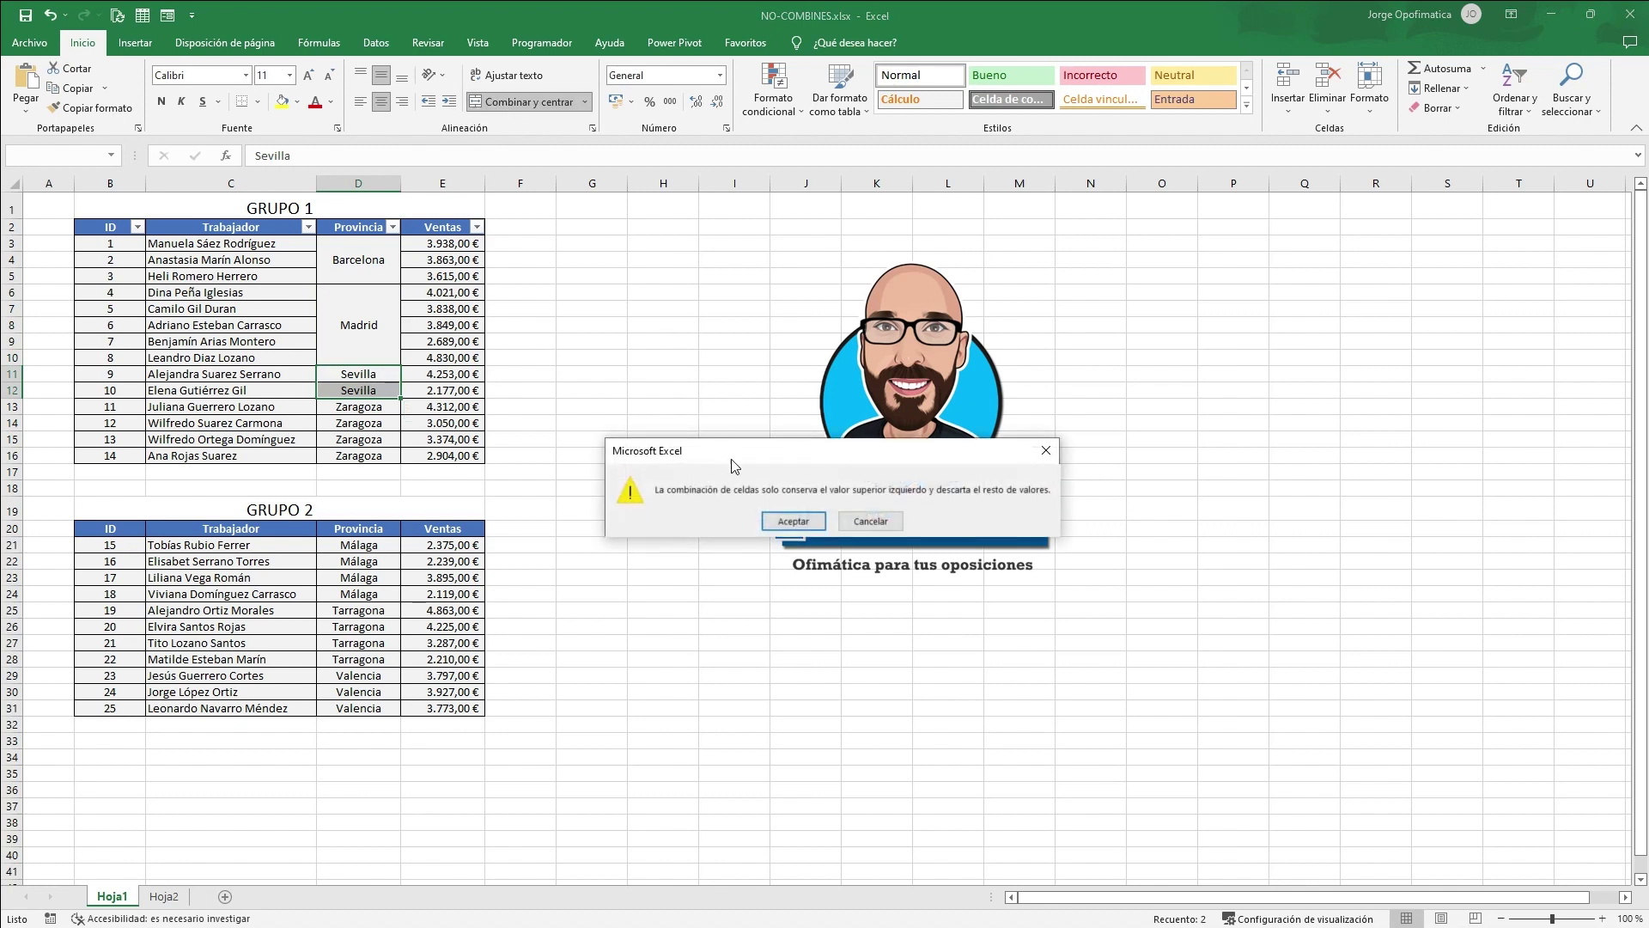
pyautogui.click(764, 515)
pyautogui.moveTo(358, 406); pyautogui.dragTo(358, 455)
pyautogui.click(524, 101)
pyautogui.click(791, 524)
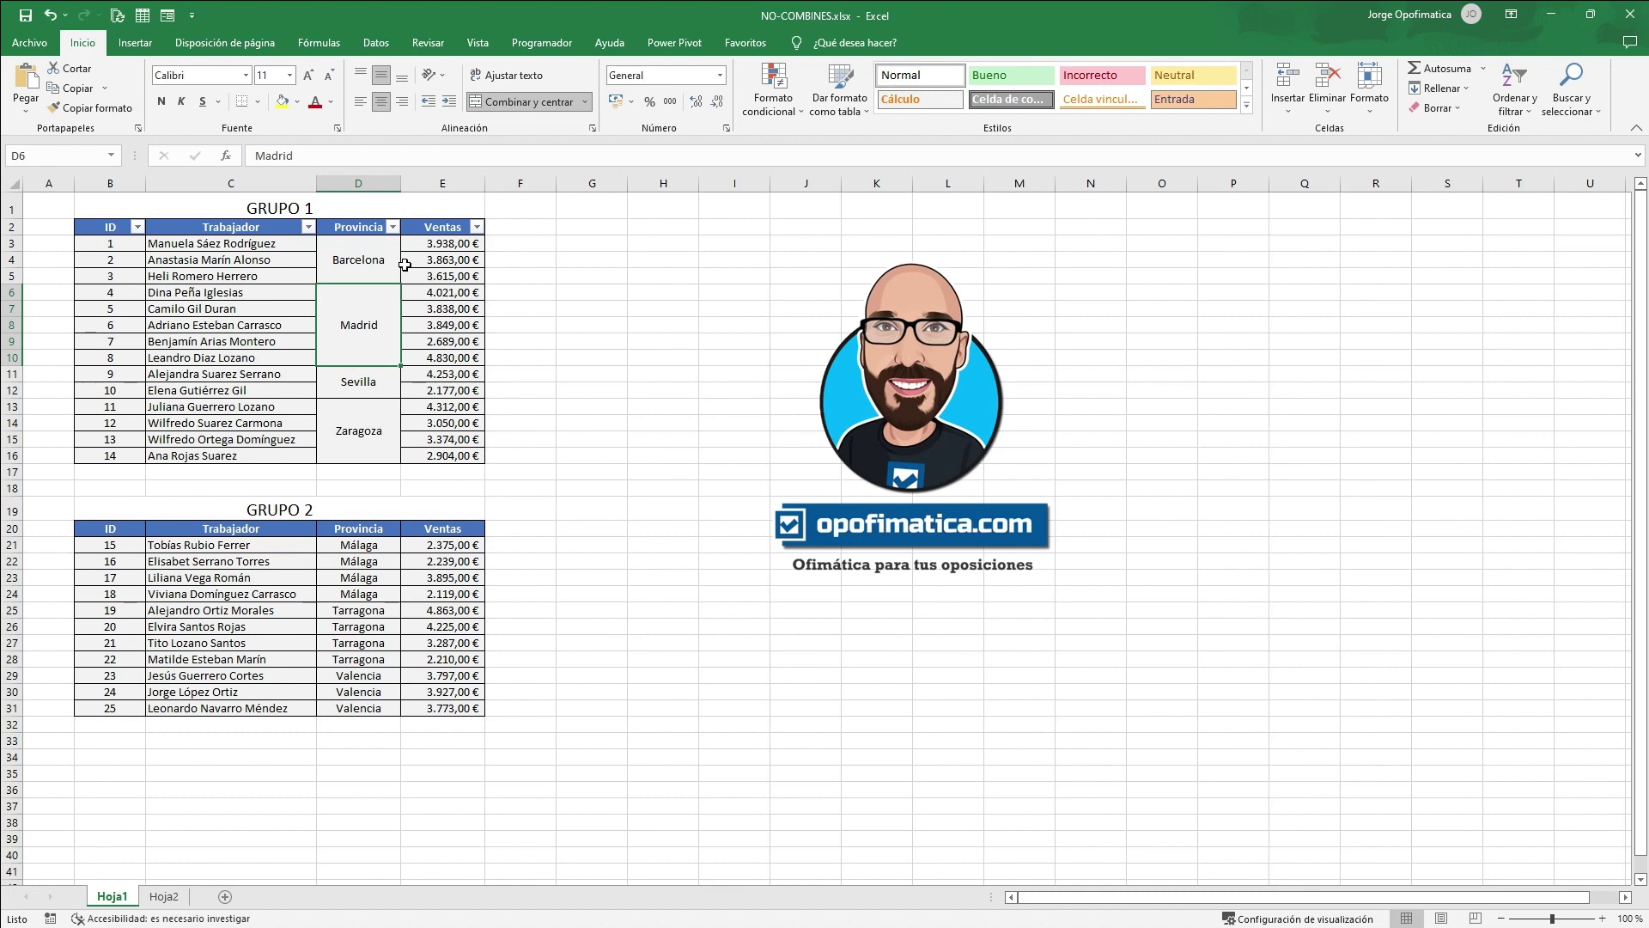
pyautogui.click(286, 246)
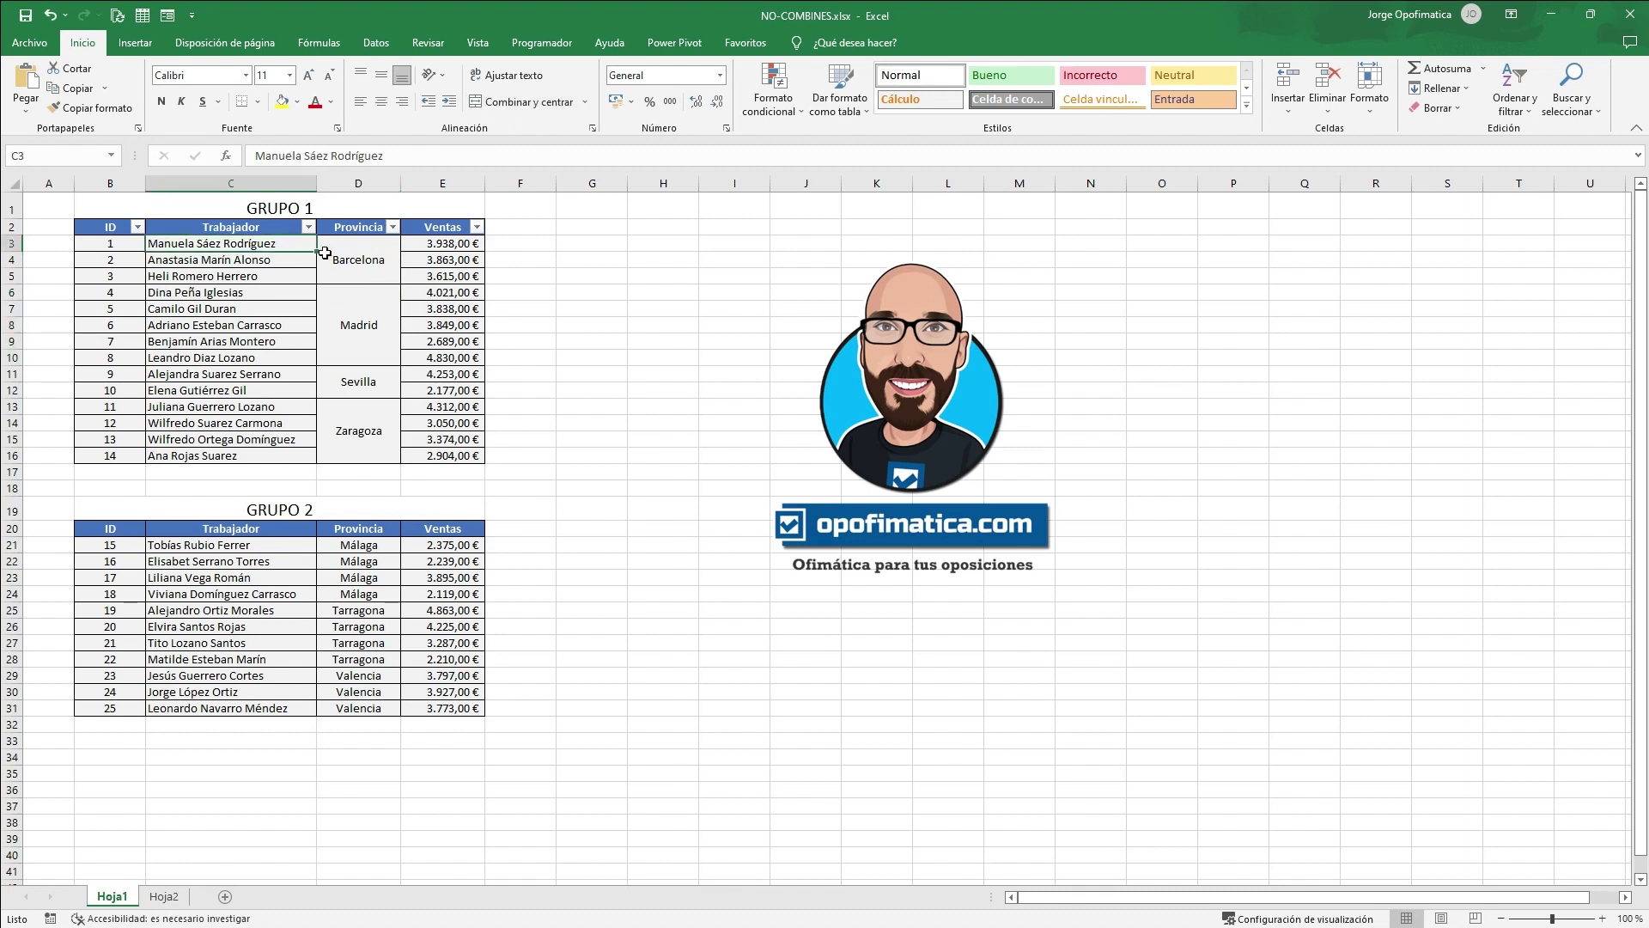
pyautogui.click(393, 232)
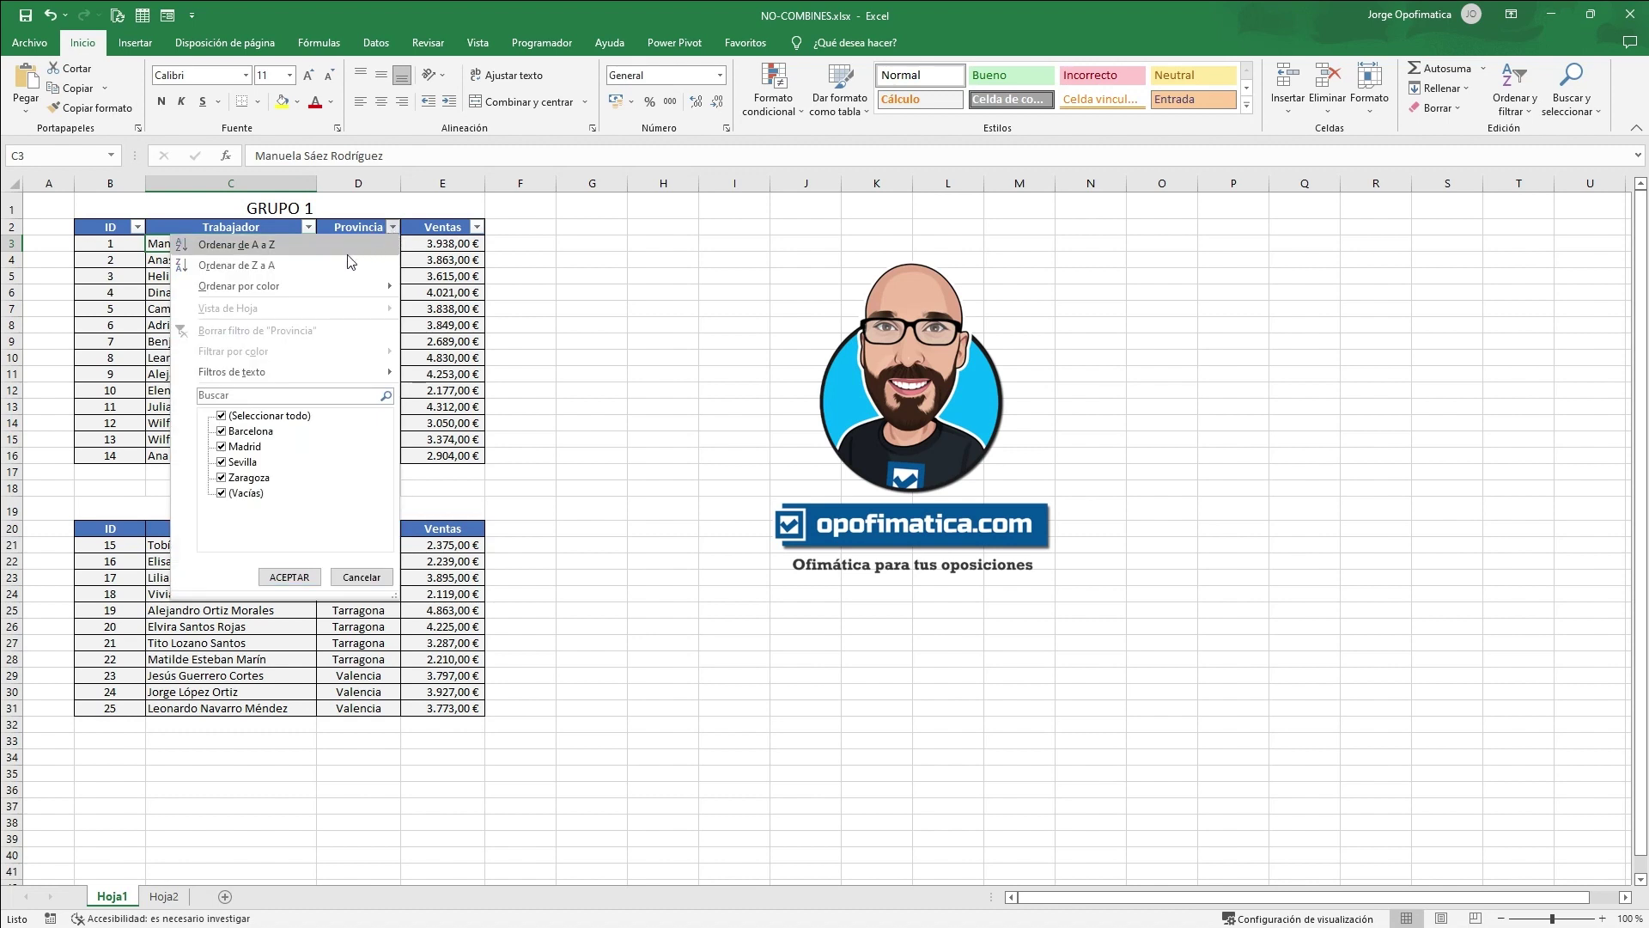
pyautogui.click(221, 416)
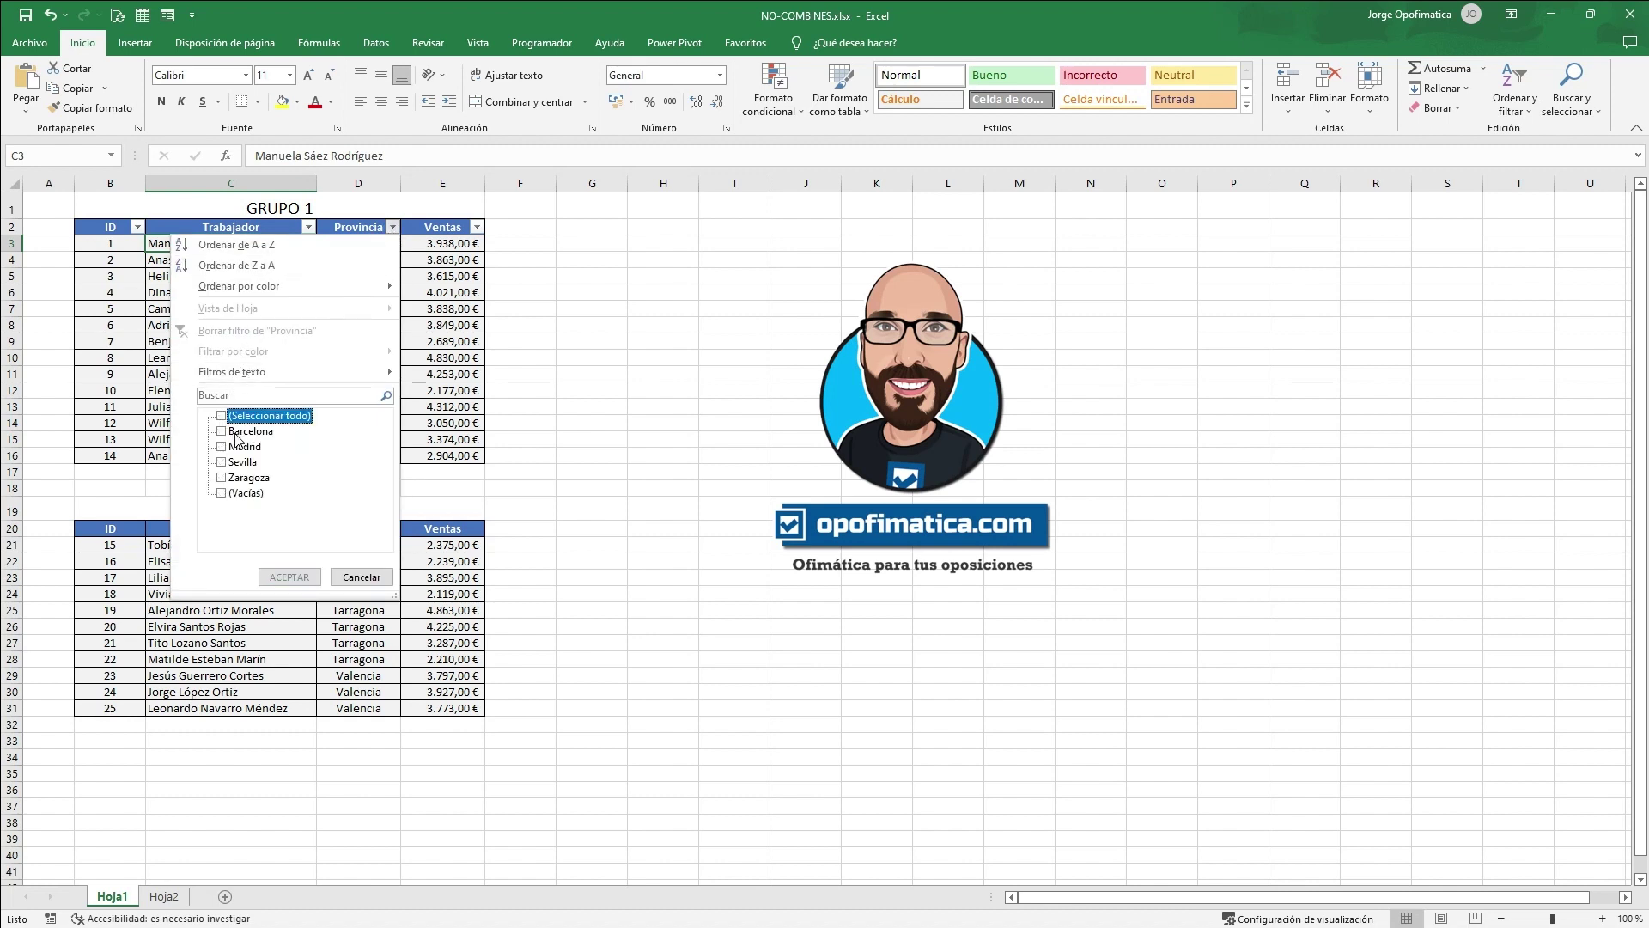
pyautogui.click(222, 430)
pyautogui.click(289, 577)
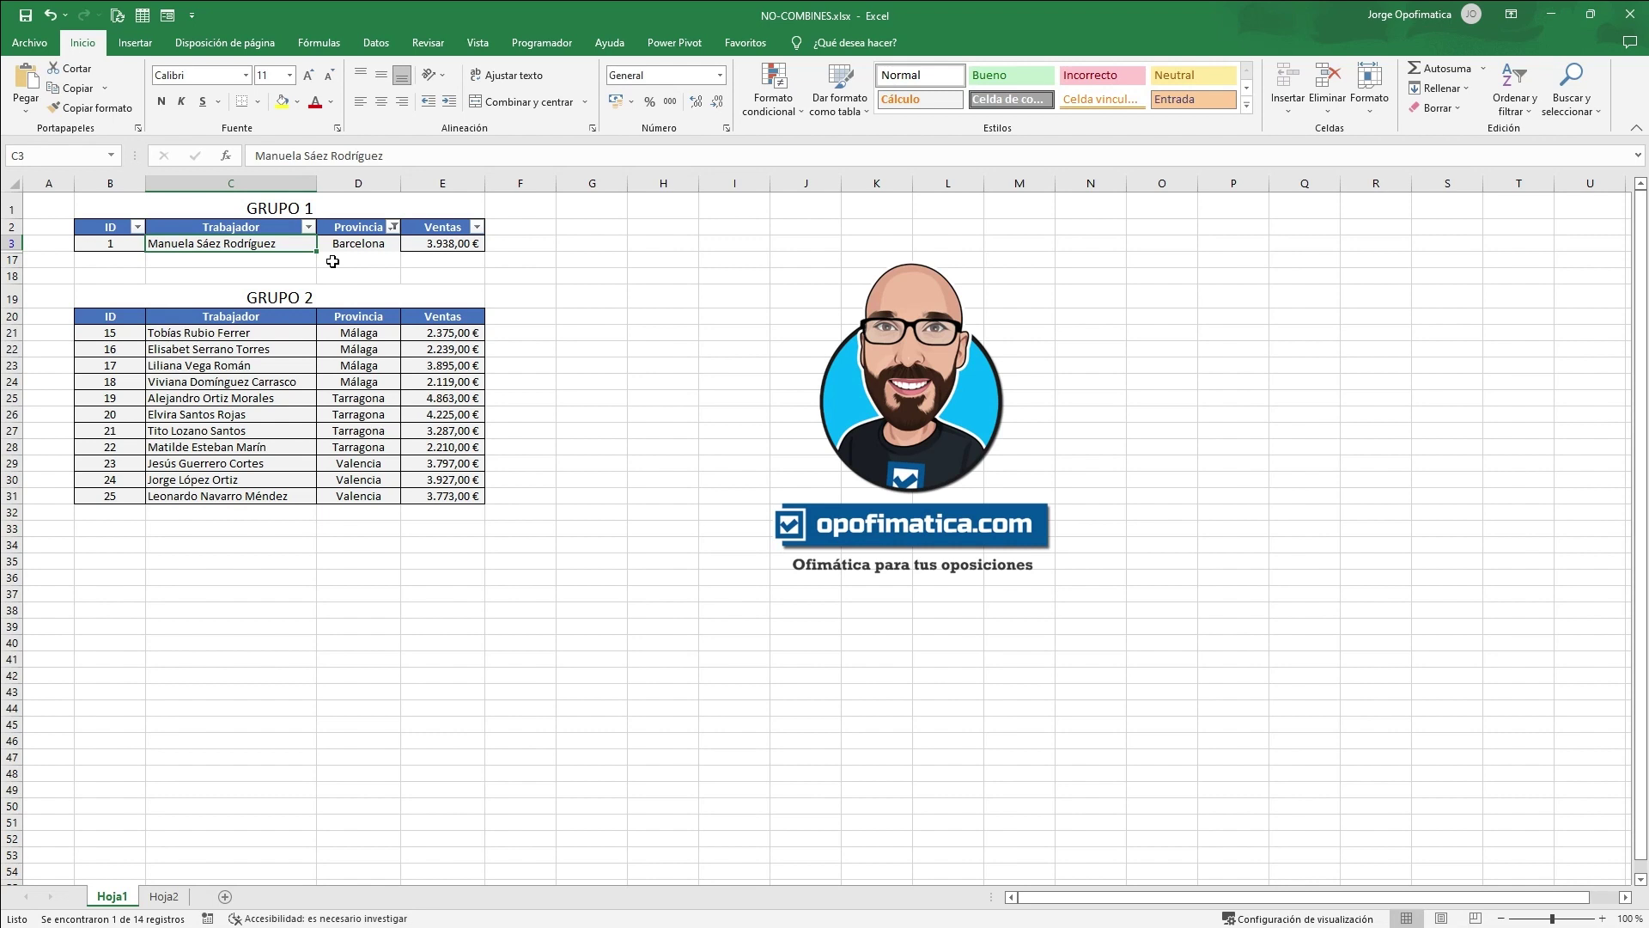
pyautogui.click(393, 227)
pyautogui.click(283, 322)
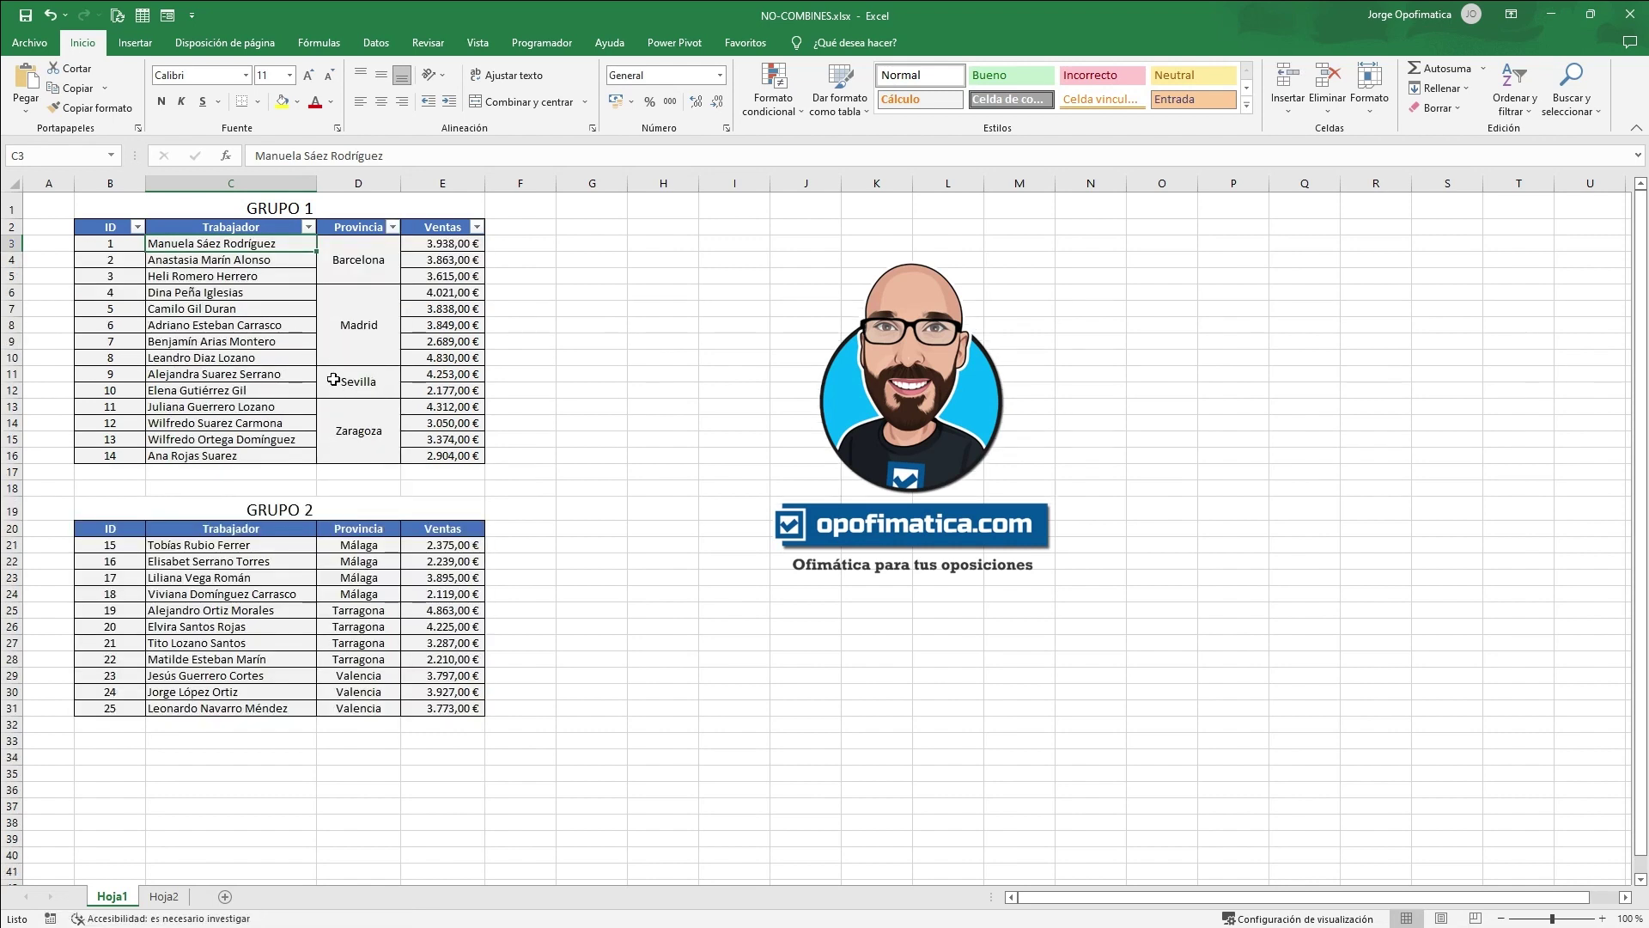
pyautogui.click(361, 252)
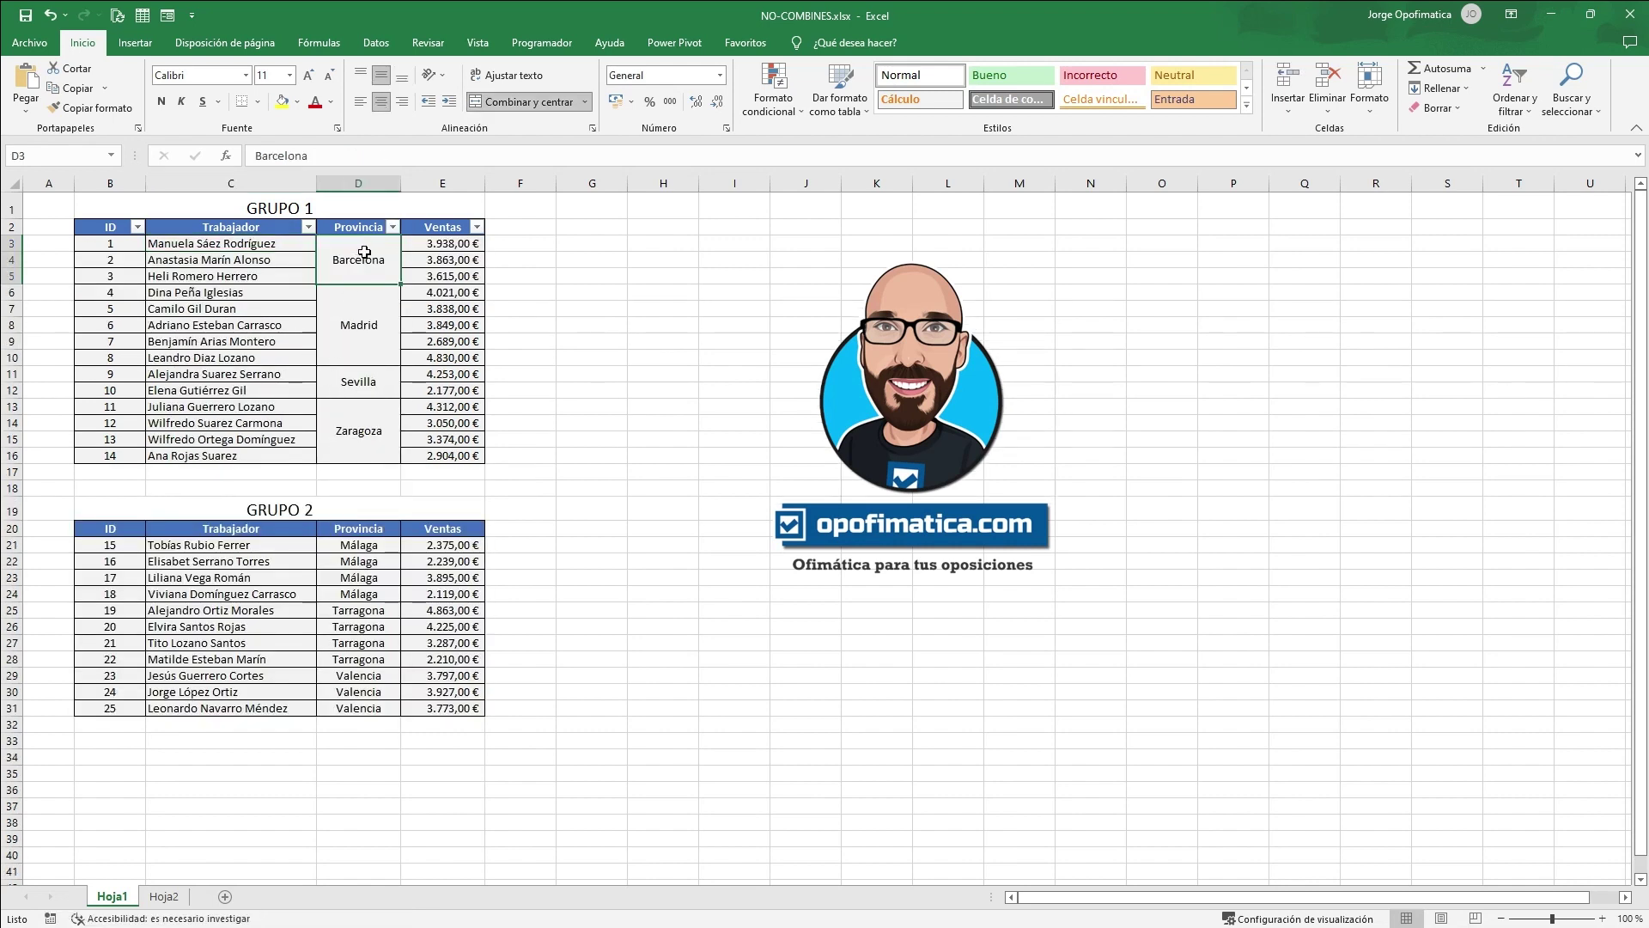
# Unmerge the Barcelona Provincia cells, check the emptied cells down to D5, and reselect D3.
pyautogui.click(550, 105)
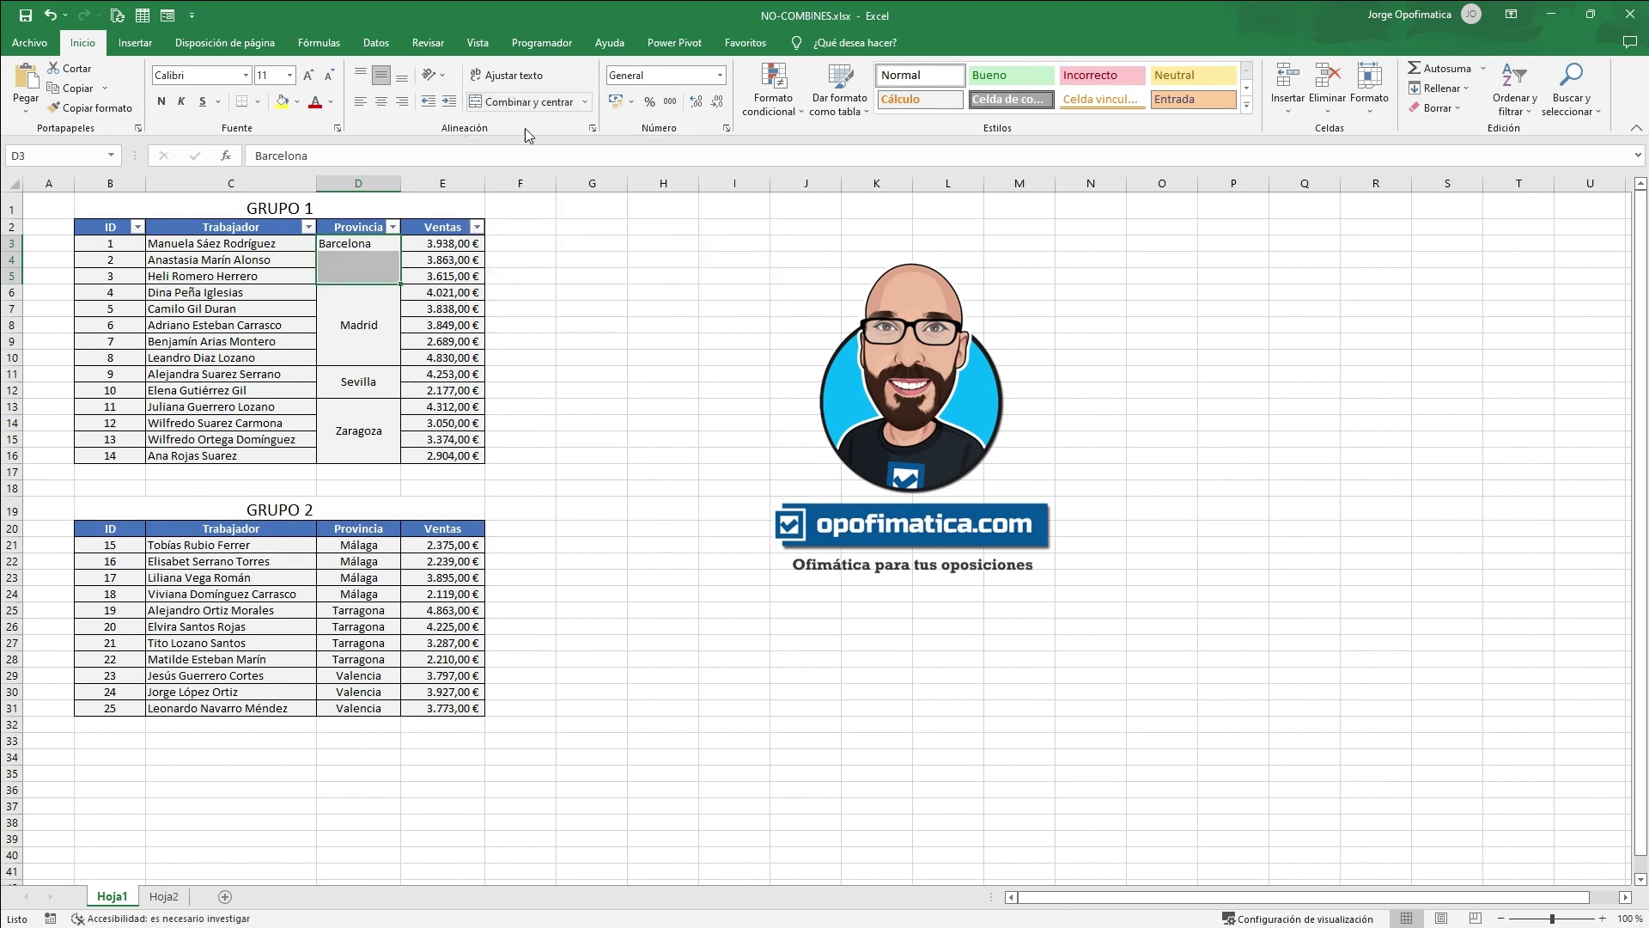
pyautogui.click(417, 250)
pyautogui.click(339, 262)
pyautogui.click(355, 273)
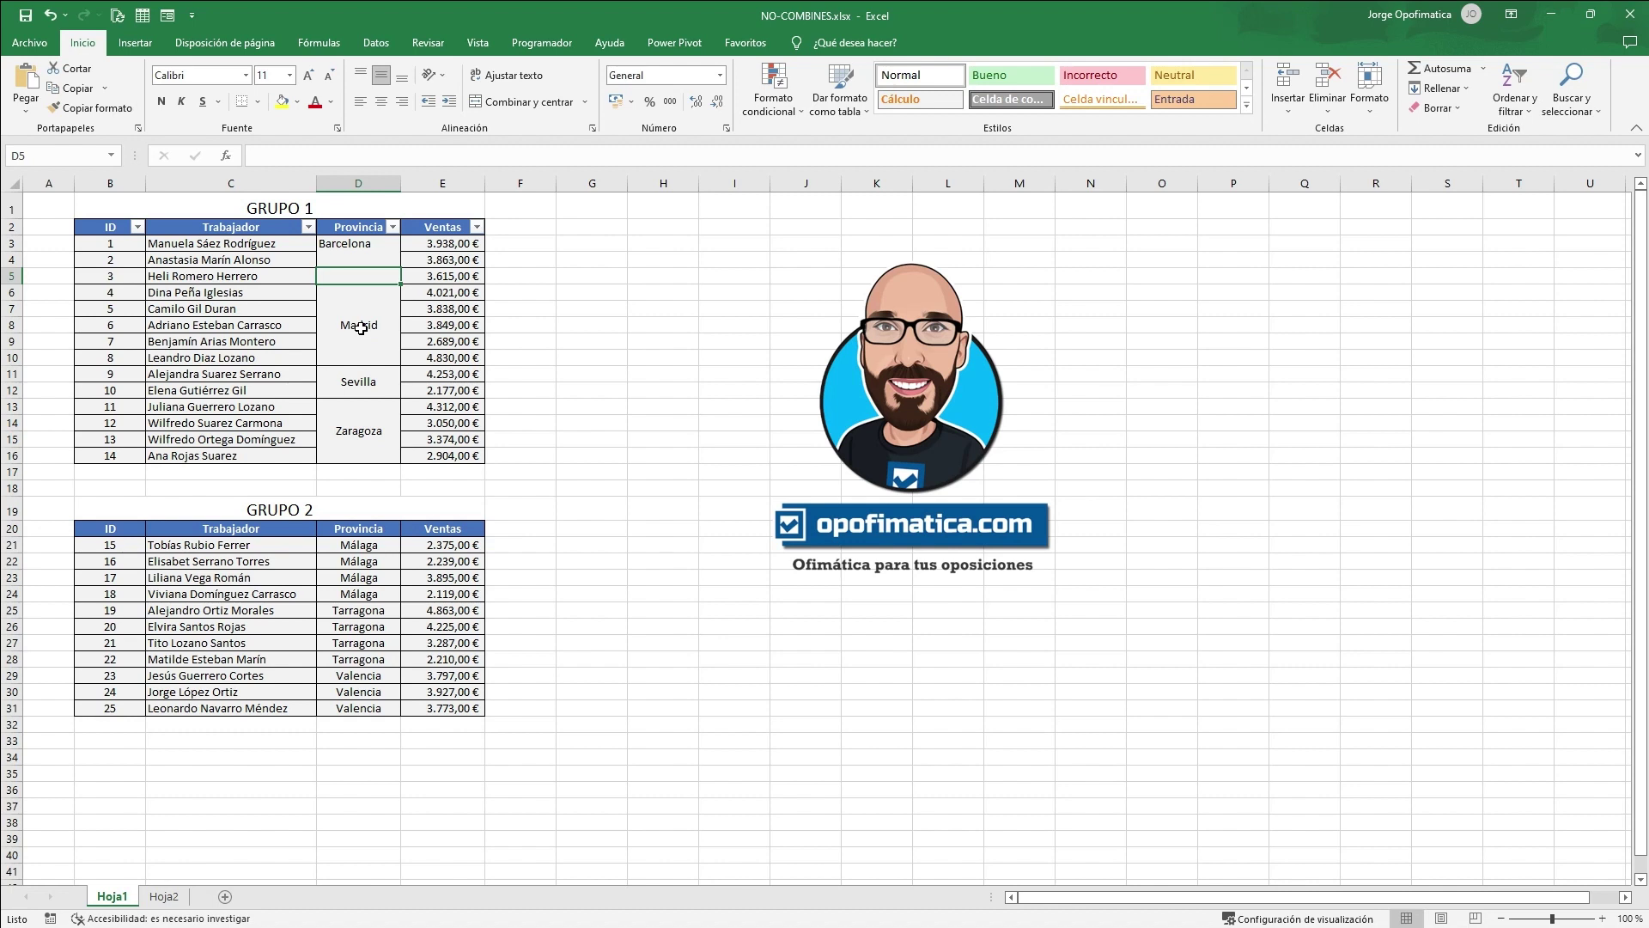
pyautogui.click(376, 245)
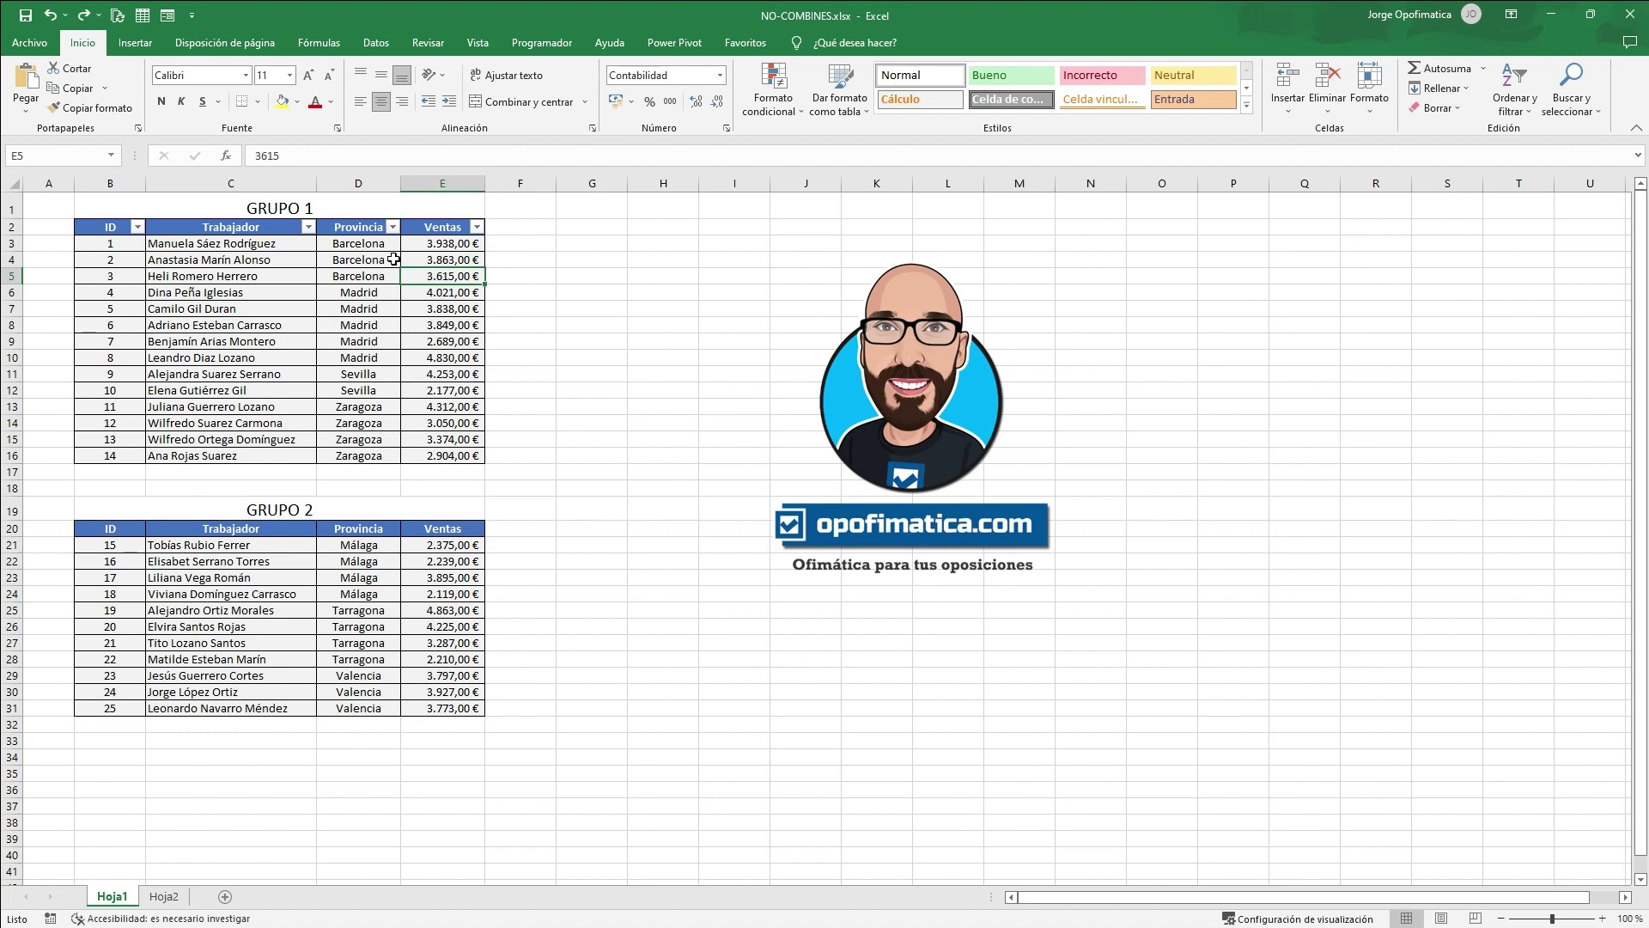
# Add Subtotal with Suma of Ventas at each change in Provincia for GRUPO 1.
pyautogui.click(375, 46)
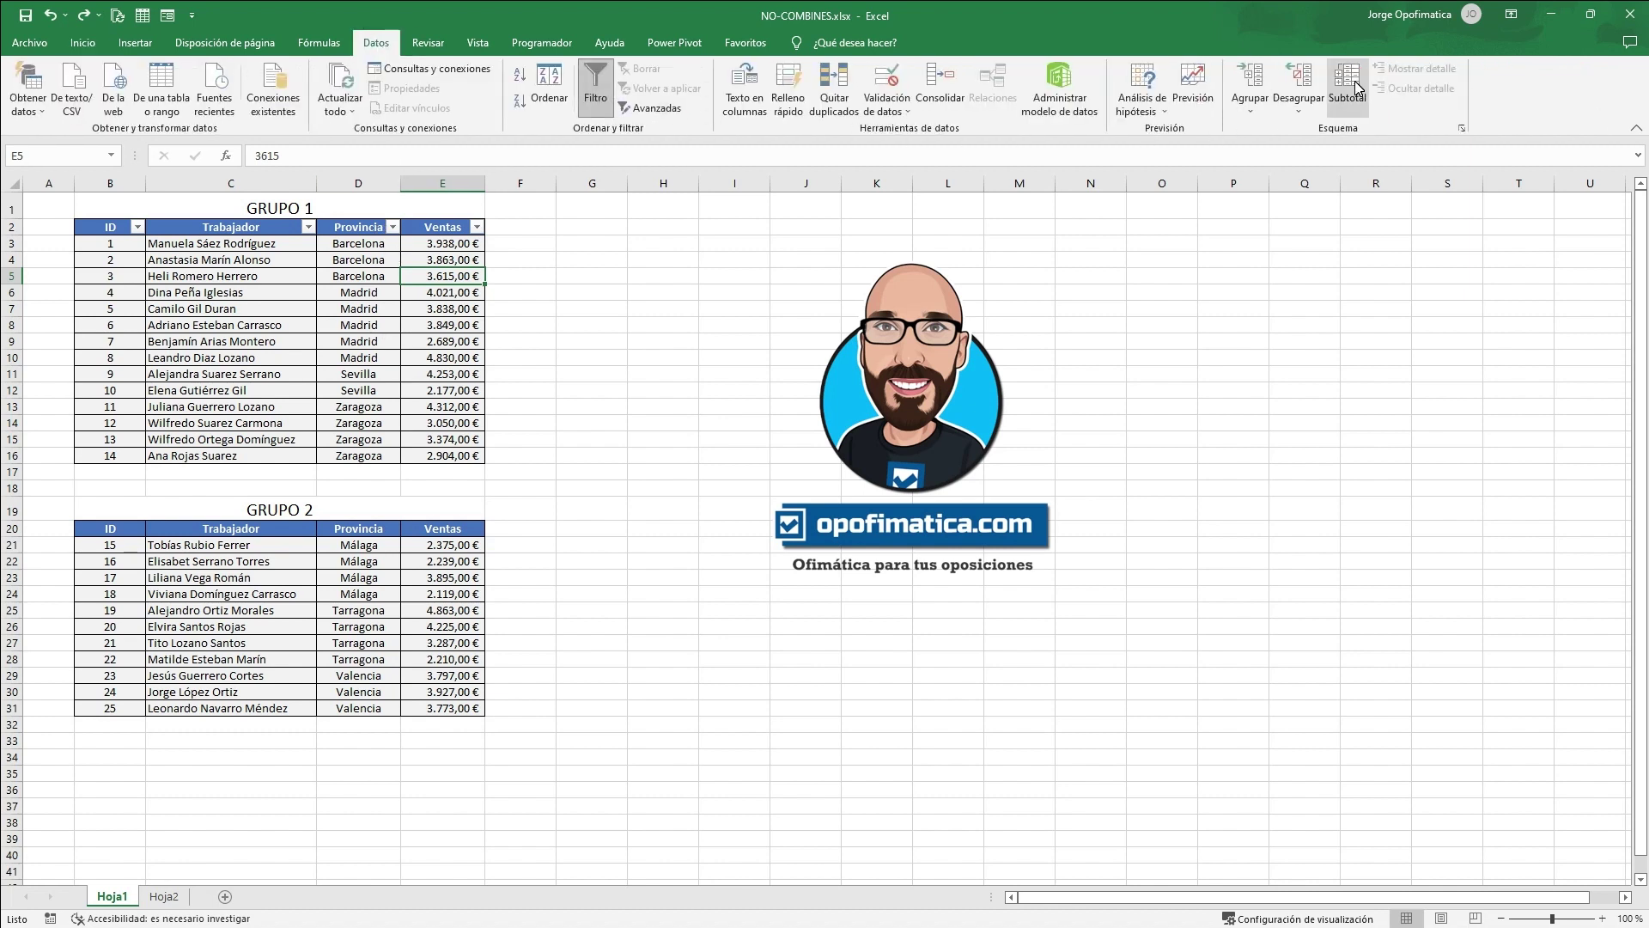
pyautogui.click(1354, 80)
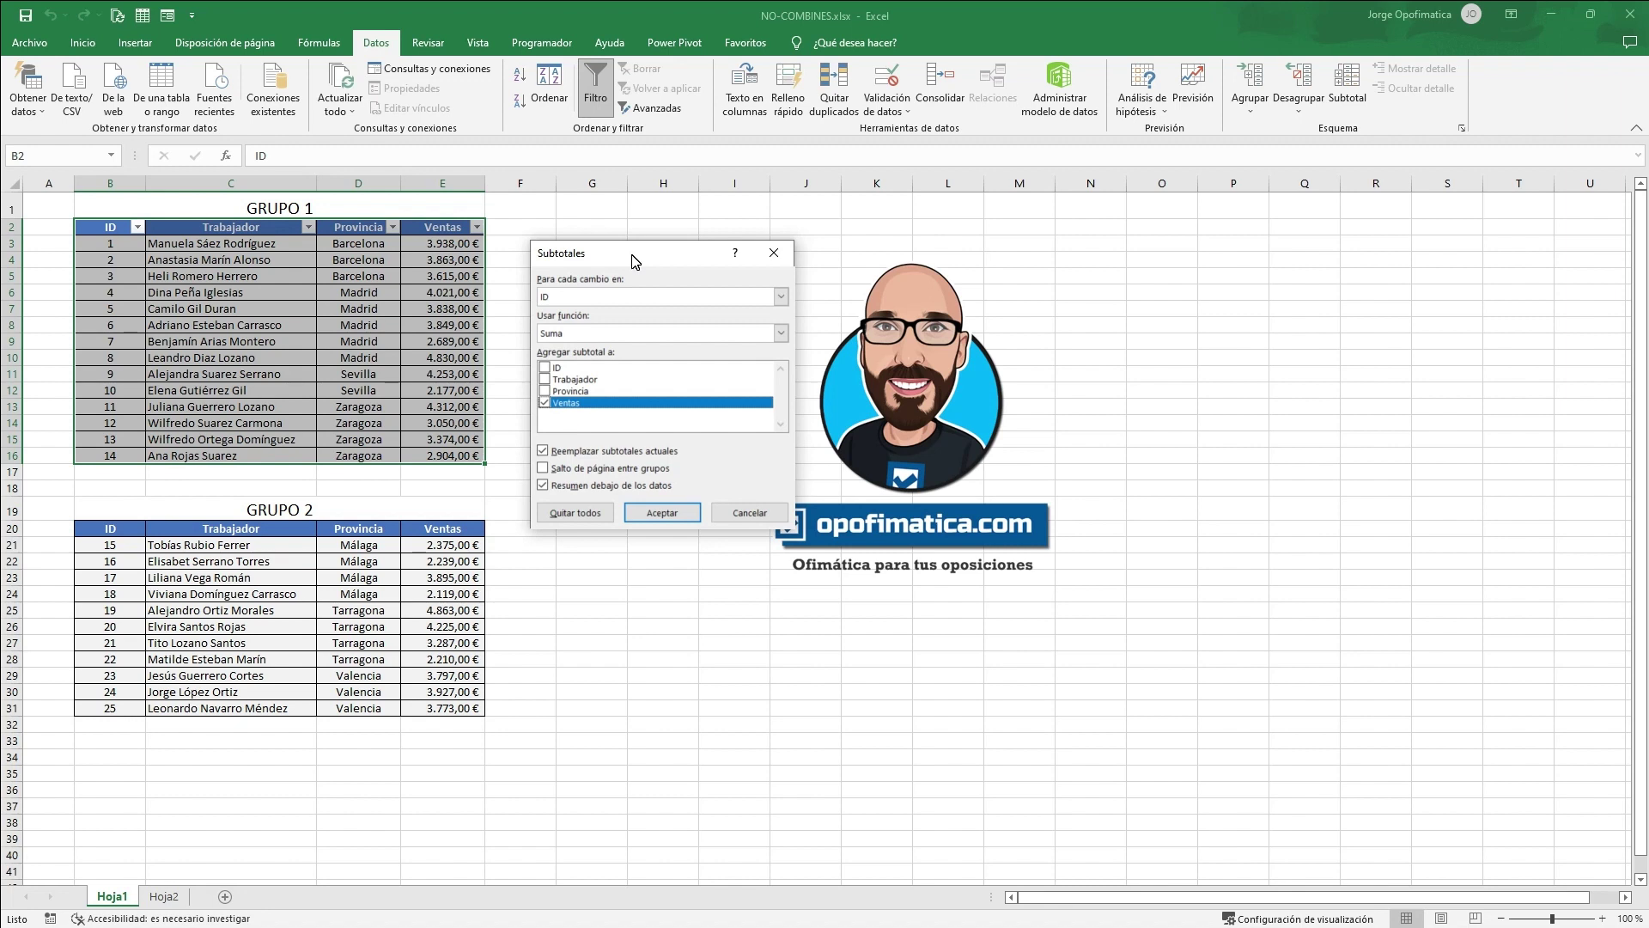
pyautogui.click(618, 298)
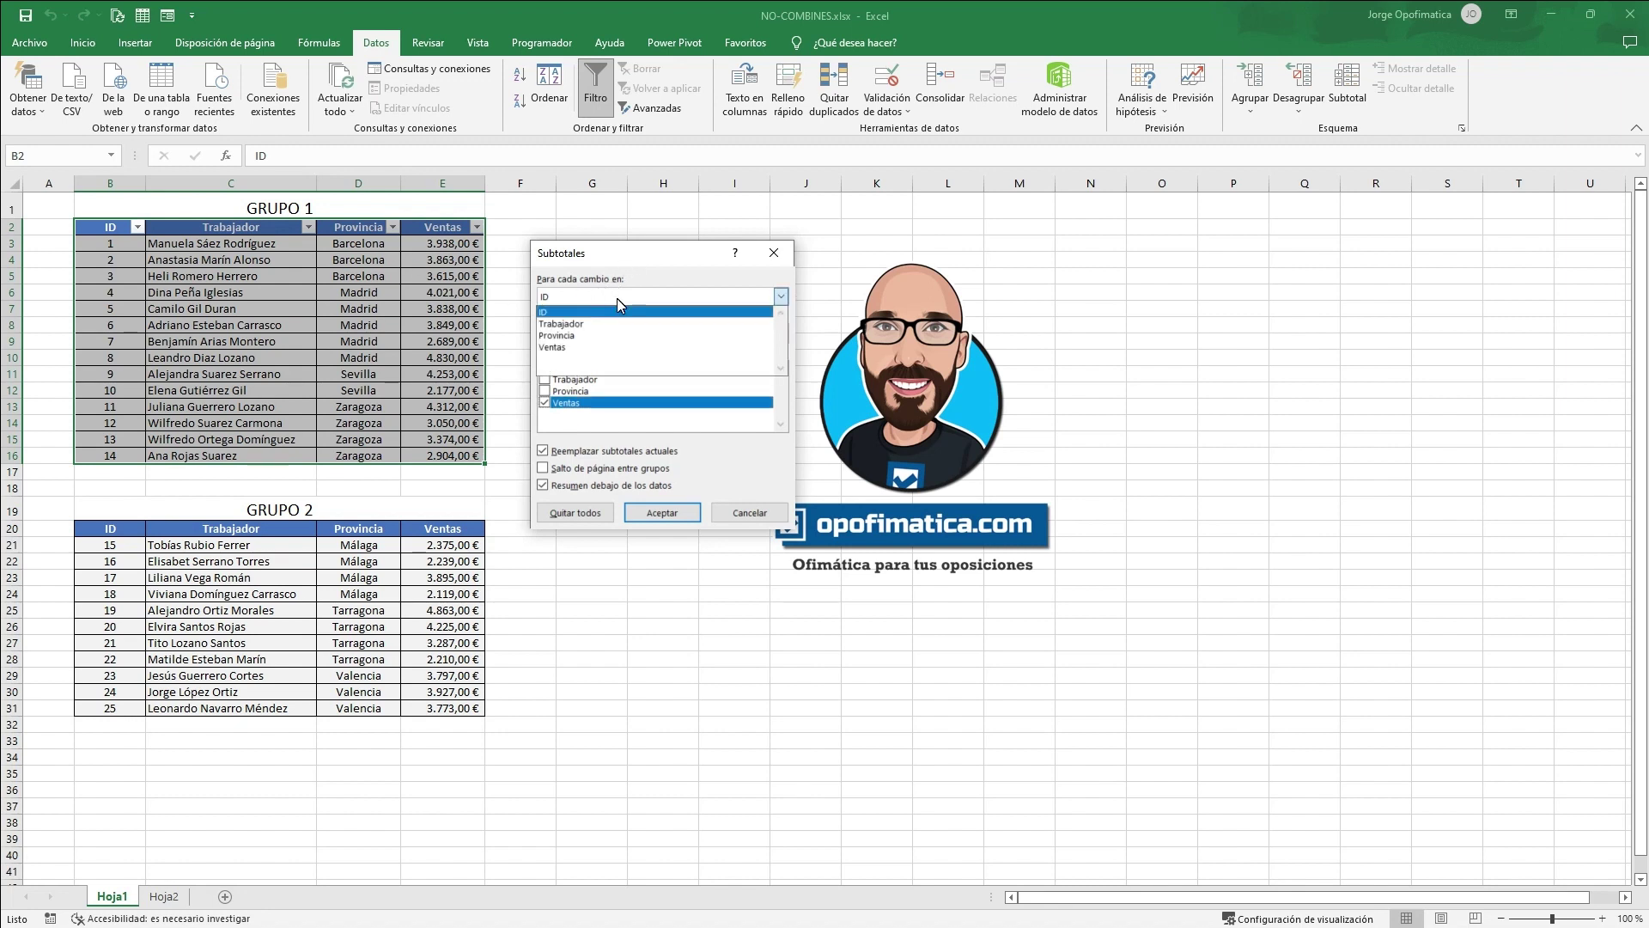
pyautogui.click(567, 331)
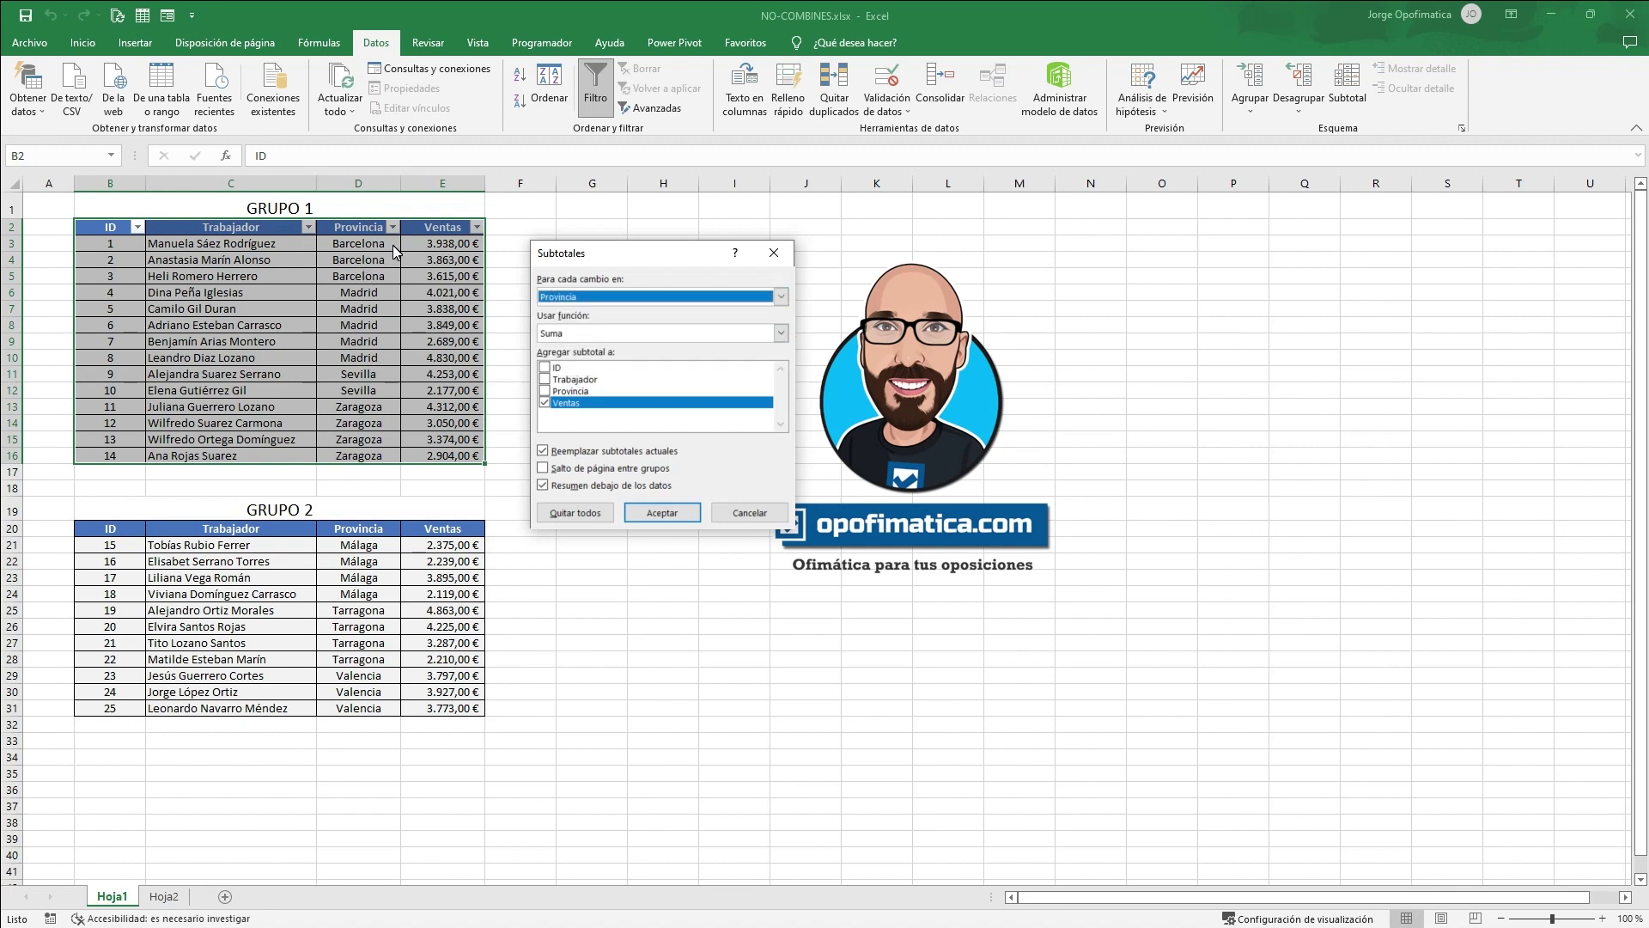
pyautogui.click(577, 339)
pyautogui.click(572, 337)
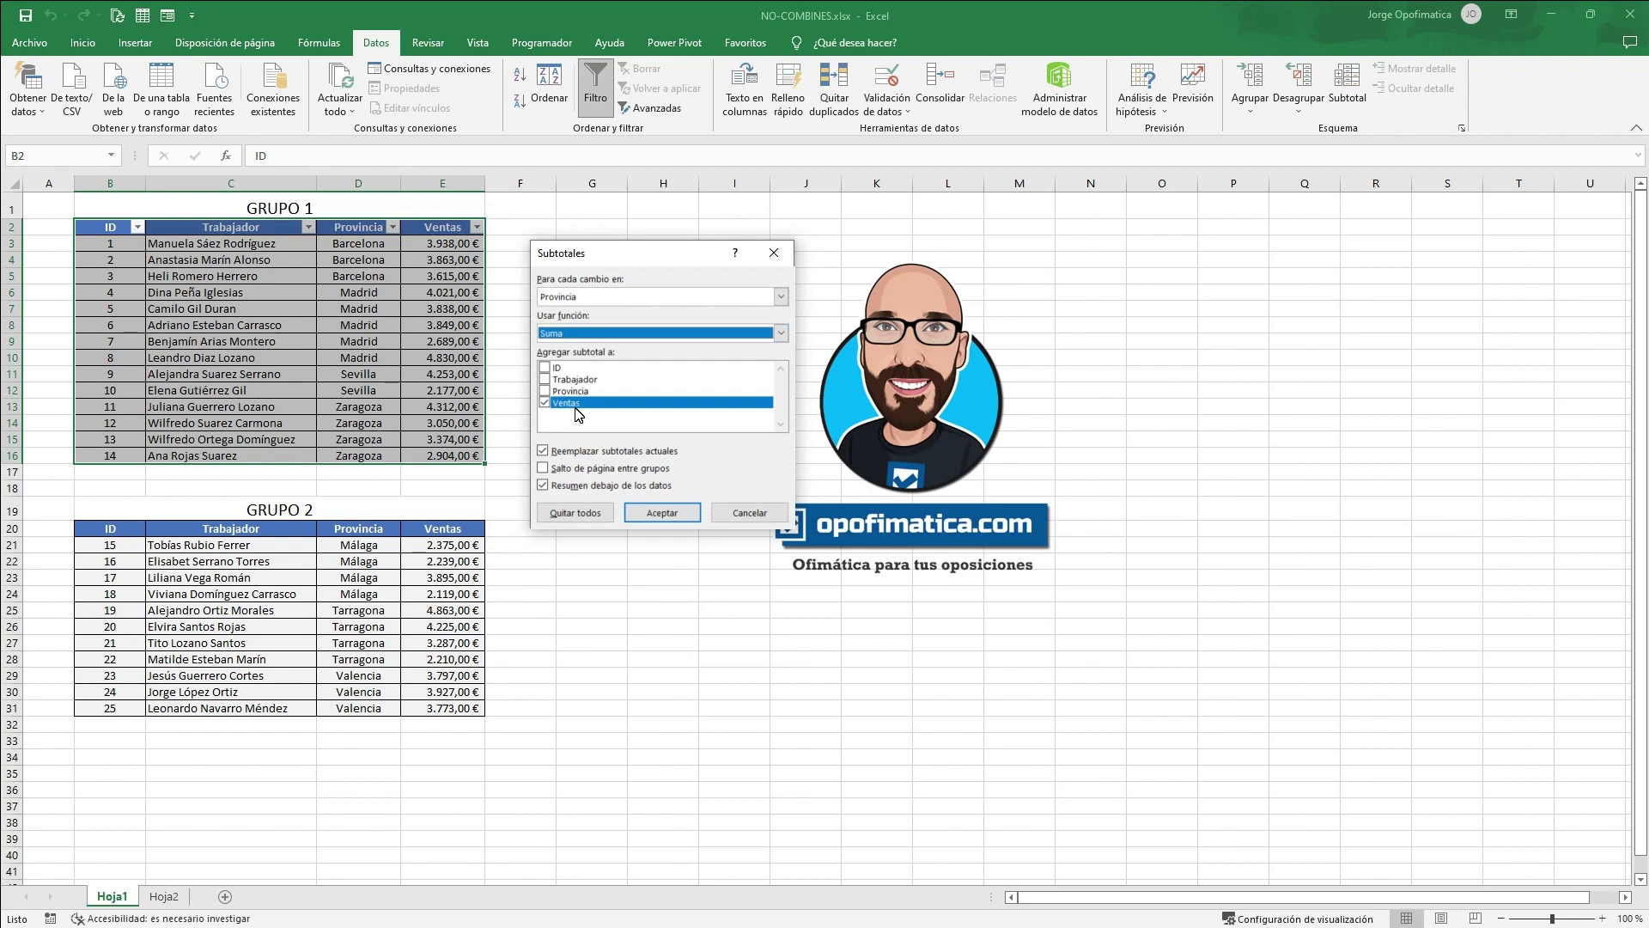
pyautogui.click(665, 508)
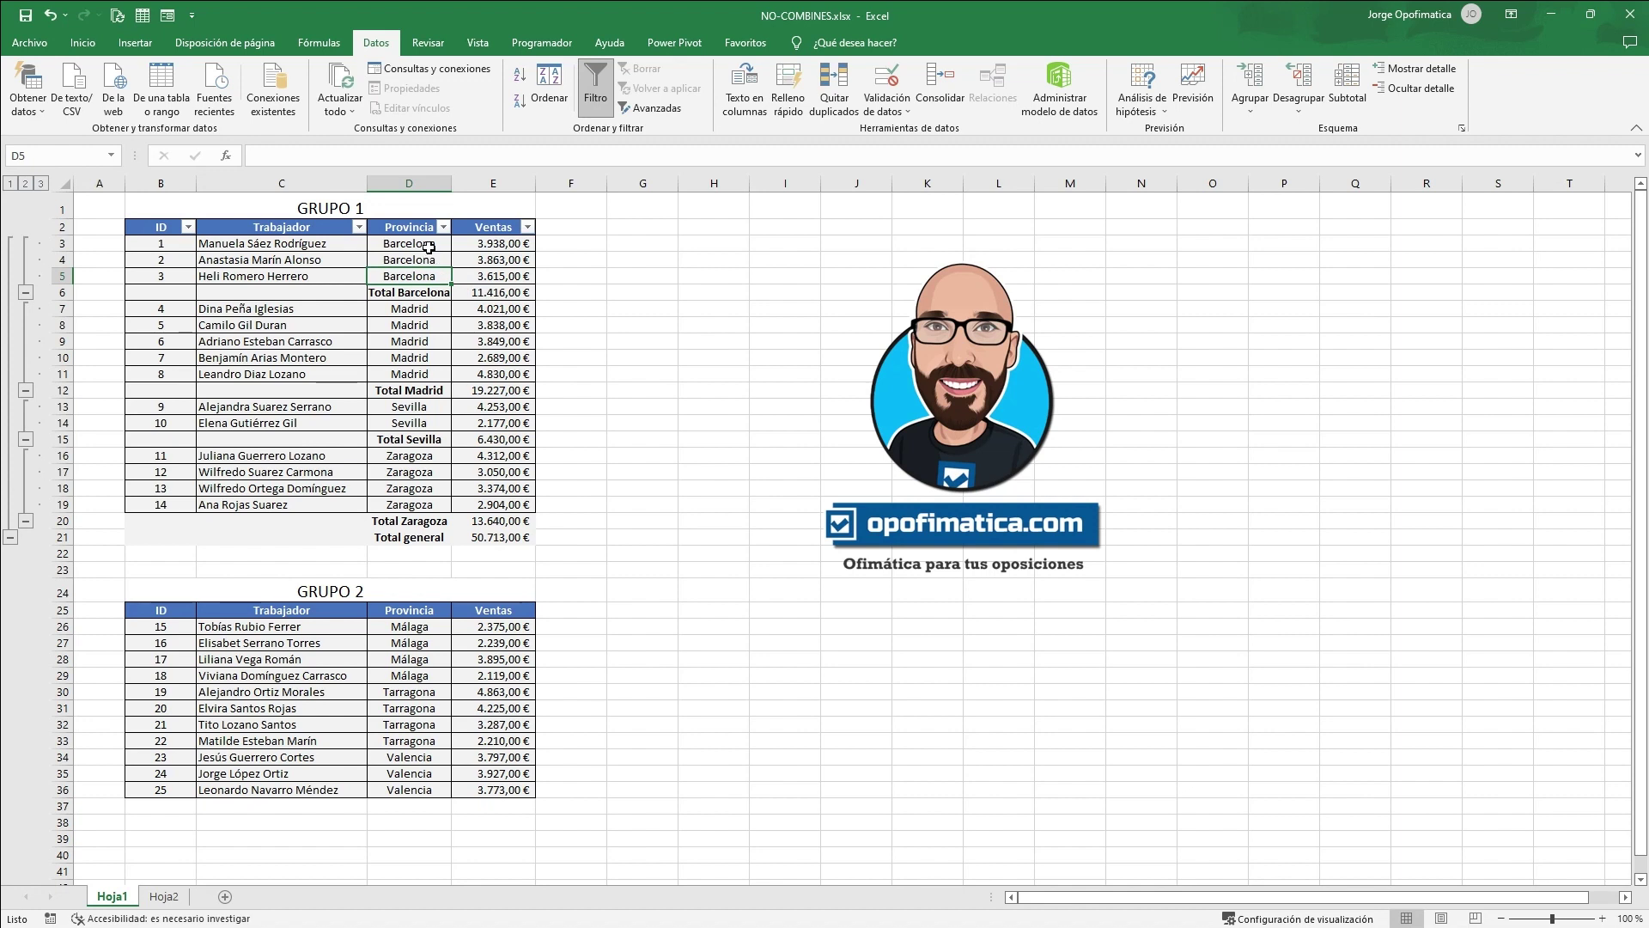
# Inspect the Total Barcelona, Total Madrid and Total Sevilla subtotal rows.
pyautogui.click(426, 294)
pyautogui.click(426, 388)
pyautogui.click(423, 434)
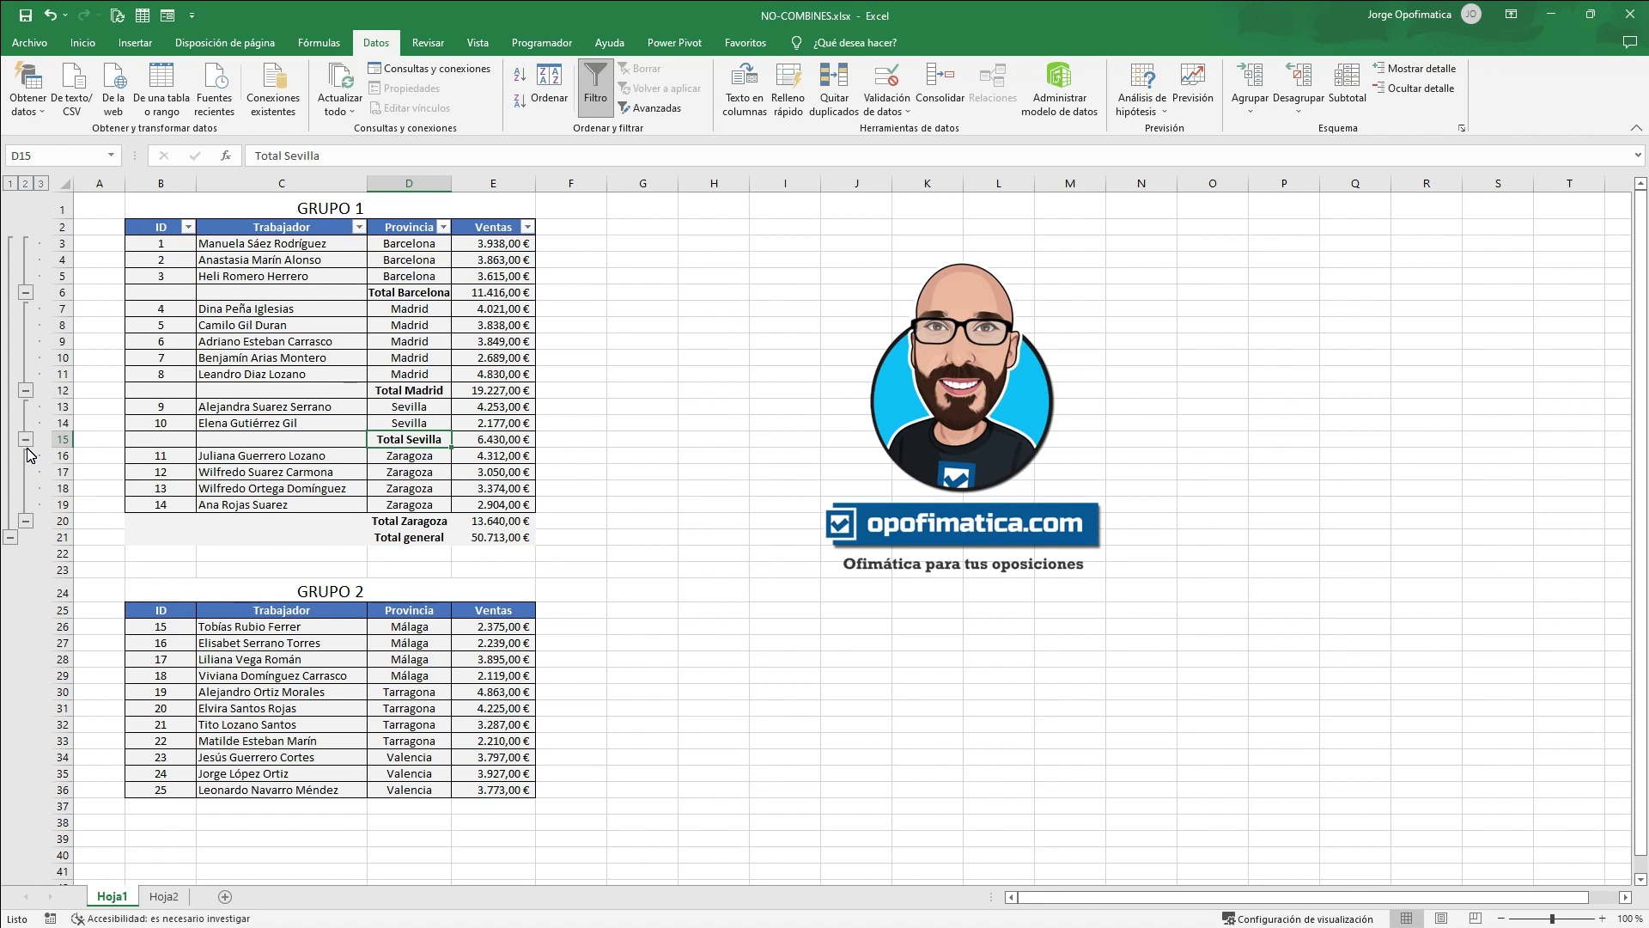
# Collapse the Barcelona, Madrid, Sevilla and Zaragoza outline groups, then expand Madrid again.
pyautogui.click(26, 292)
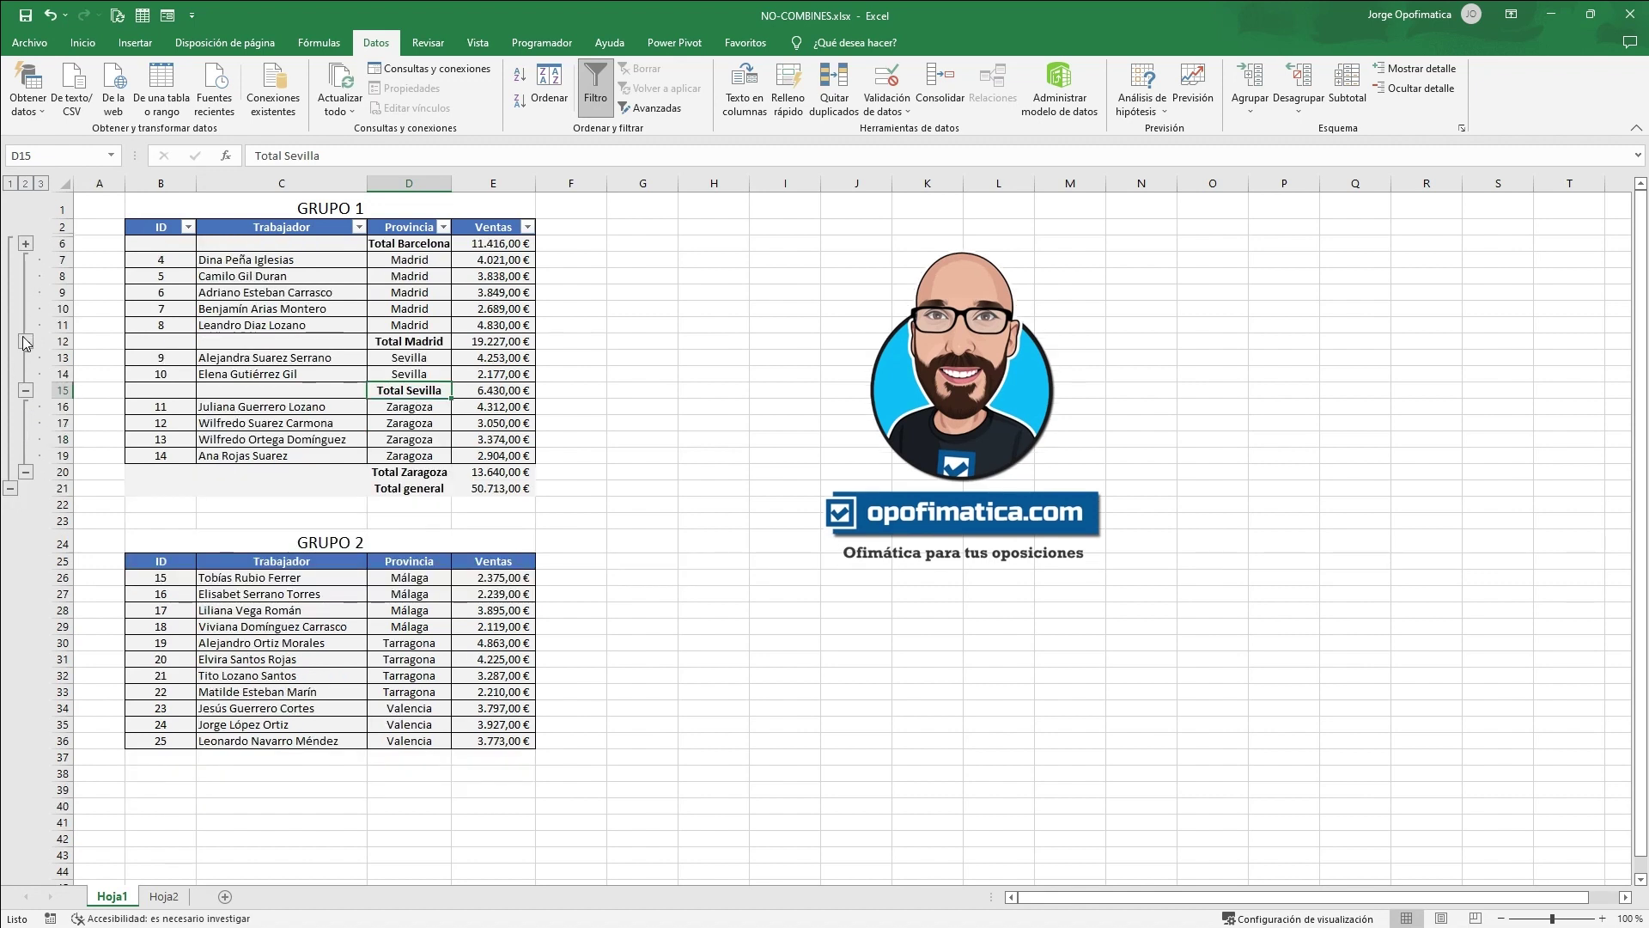
pyautogui.click(25, 341)
pyautogui.click(26, 309)
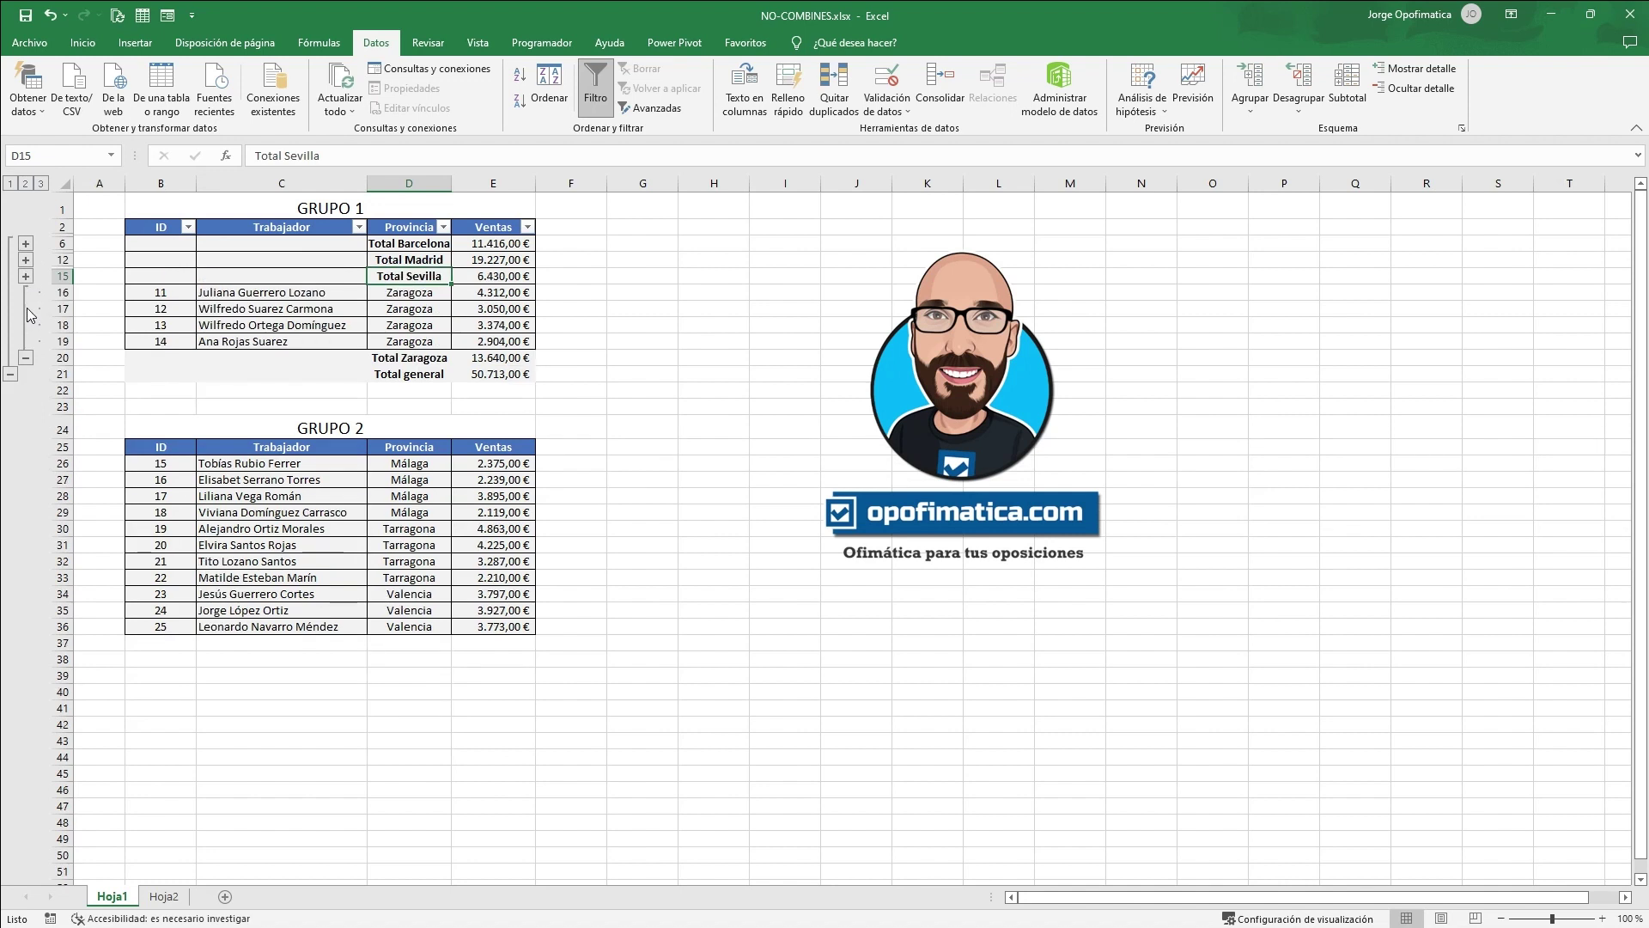
pyautogui.click(26, 342)
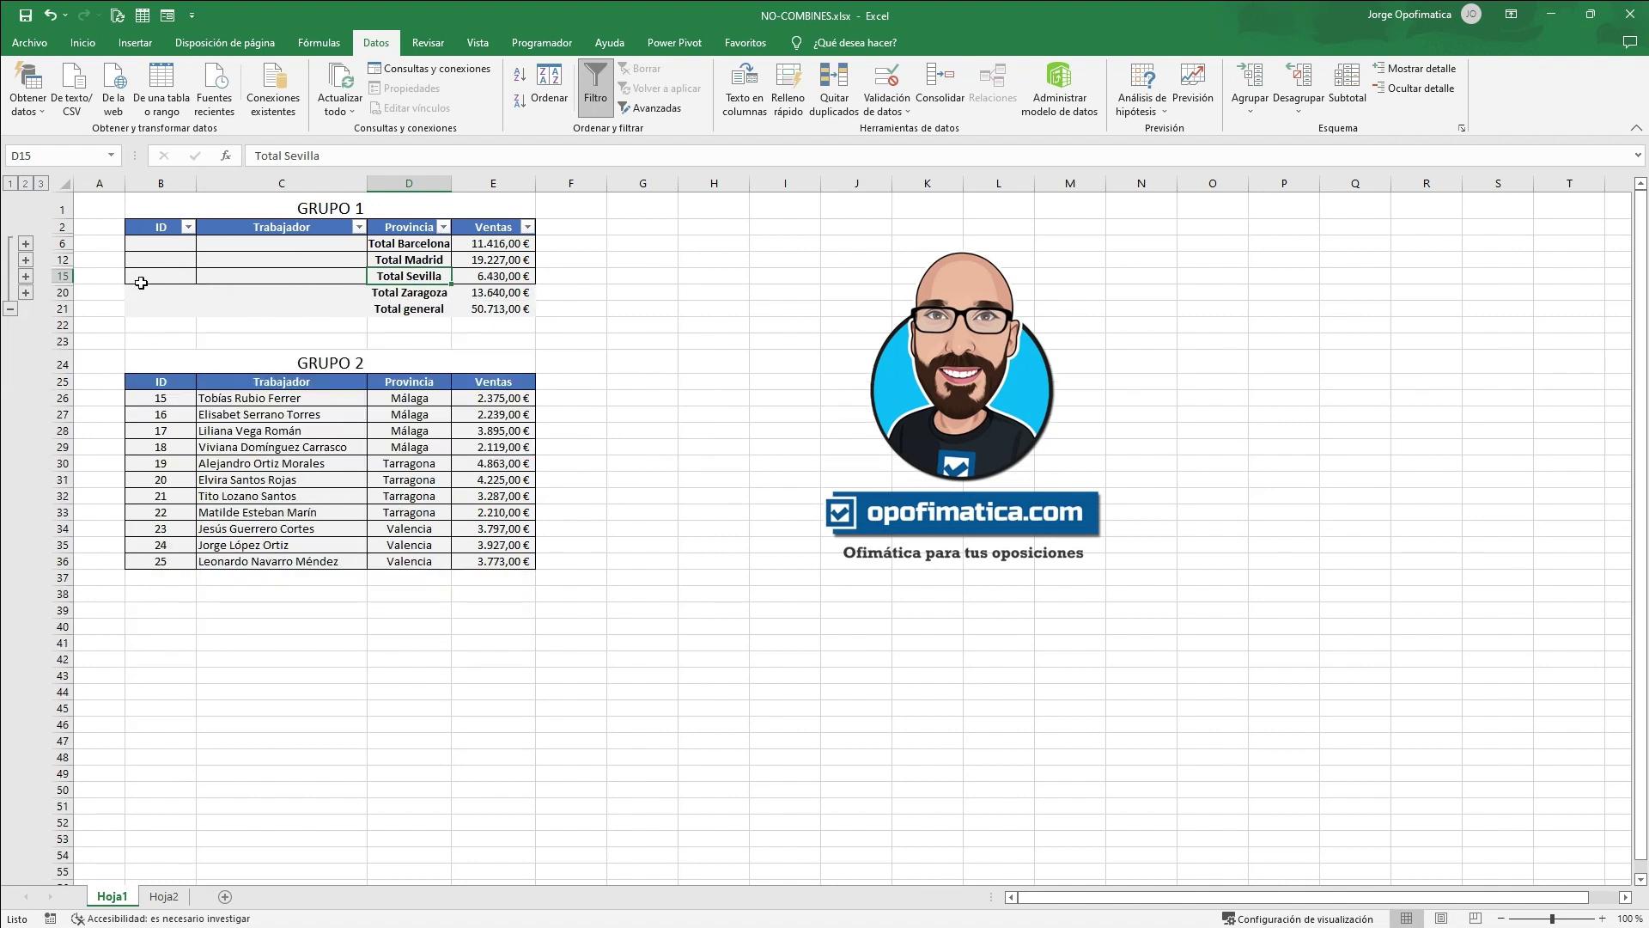
pyautogui.click(25, 260)
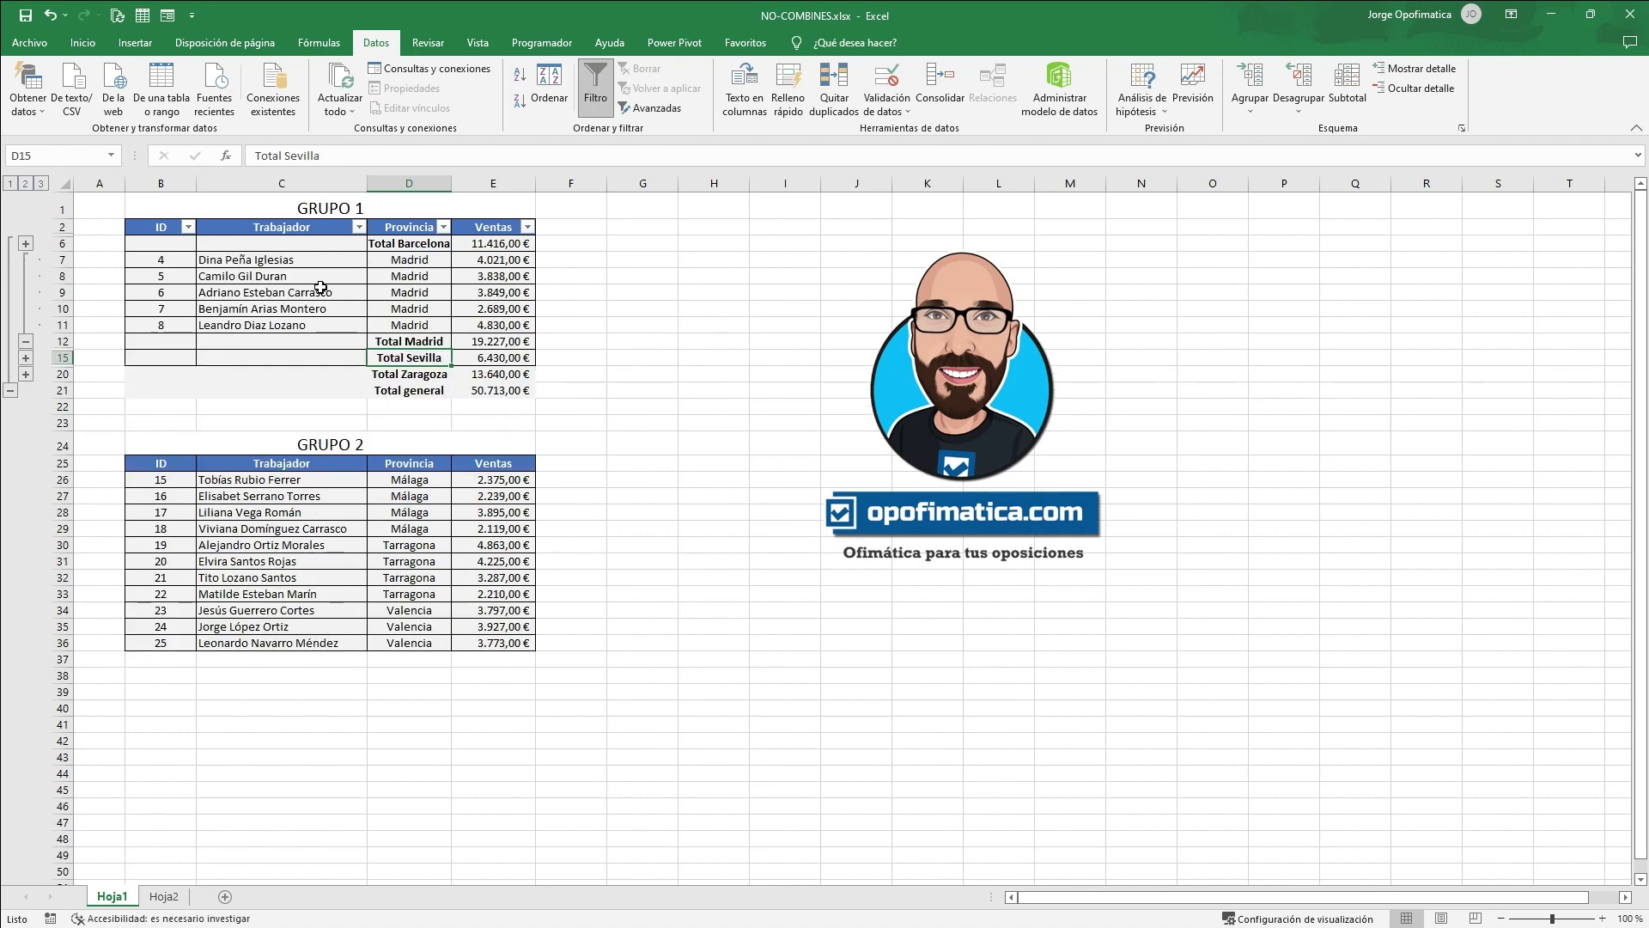